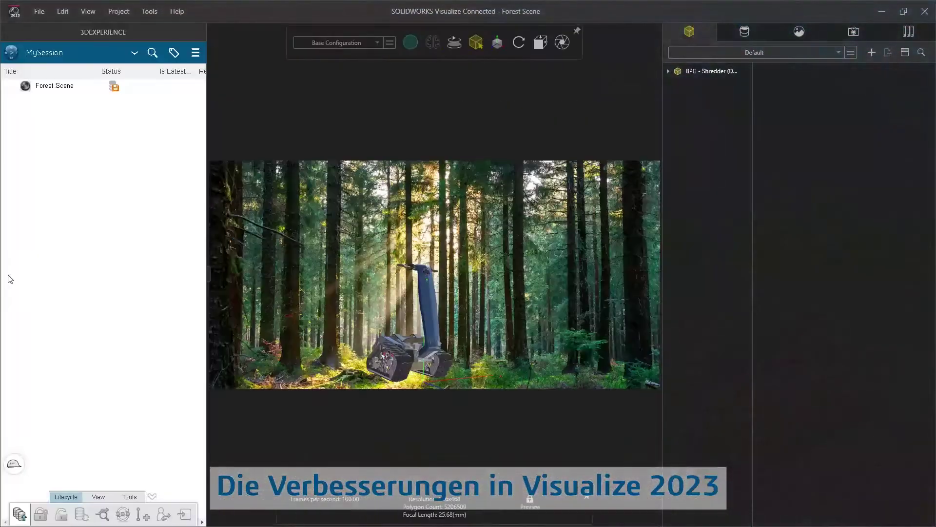
Search 3DEXPERIENCE for 'shredder' and import BPG - Shredder with Component/Part/Body grouping
{"action": "left_click", "coordinate": [150, 54]}
{"action": "type", "text": "shredder"}
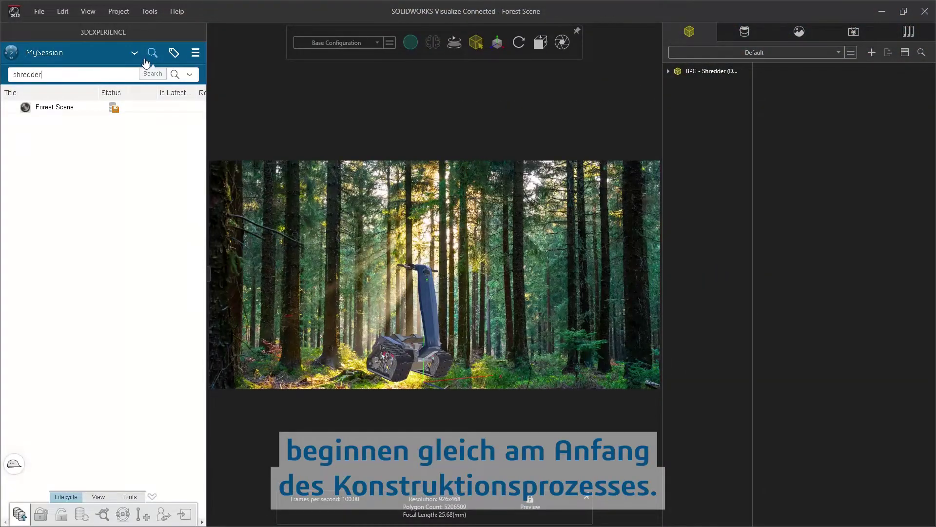
{"action": "key", "text": "Return"}
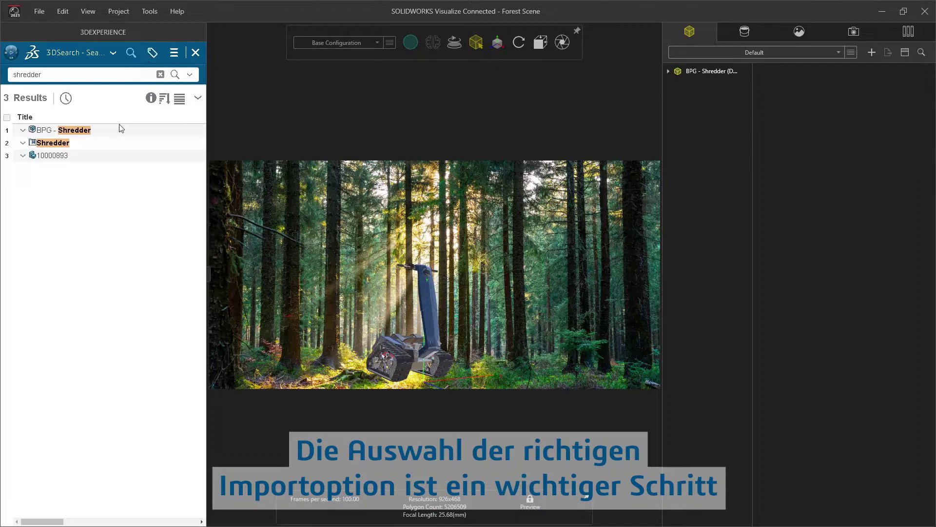
{"action": "left_click", "coordinate": [119, 131]}
{"action": "left_click_drag", "start_coordinate": [274, 210], "coordinate": [264, 226]}
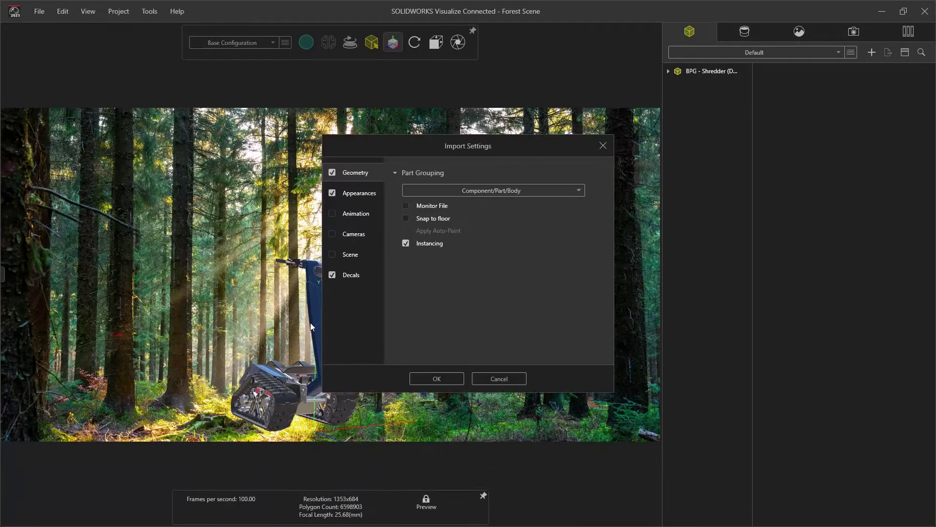
{"action": "left_click", "coordinate": [572, 193]}
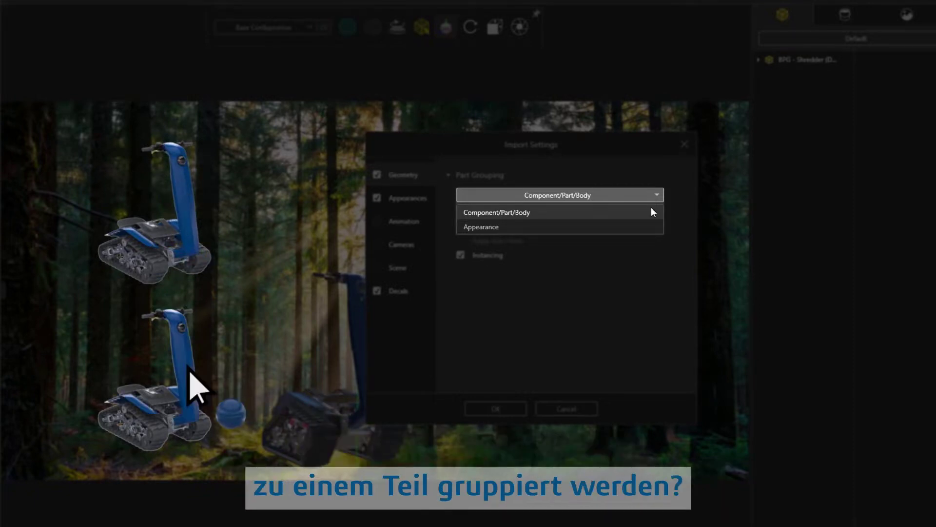
{"action": "left_click", "coordinate": [651, 212]}
Confirm the import and move the second shredder to the right of the first
{"action": "left_click", "coordinate": [514, 413]}
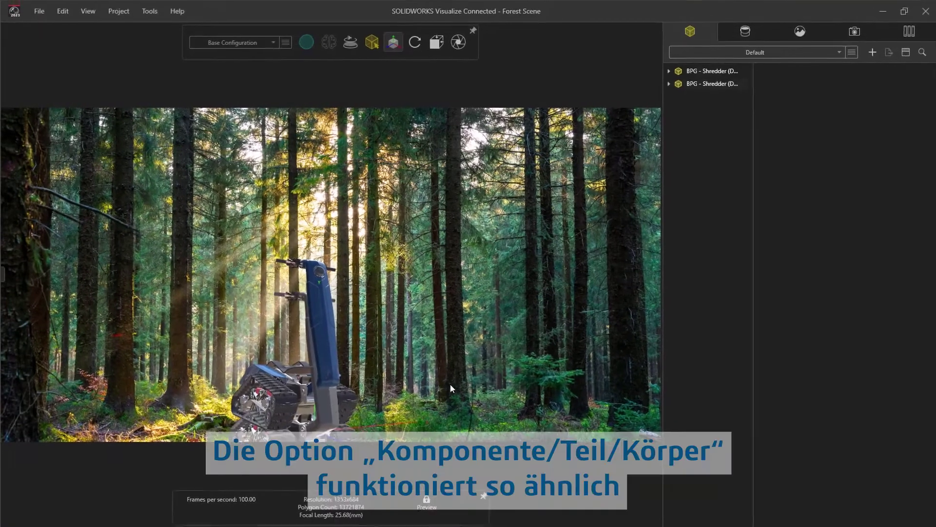
{"action": "left_click", "coordinate": [319, 329]}
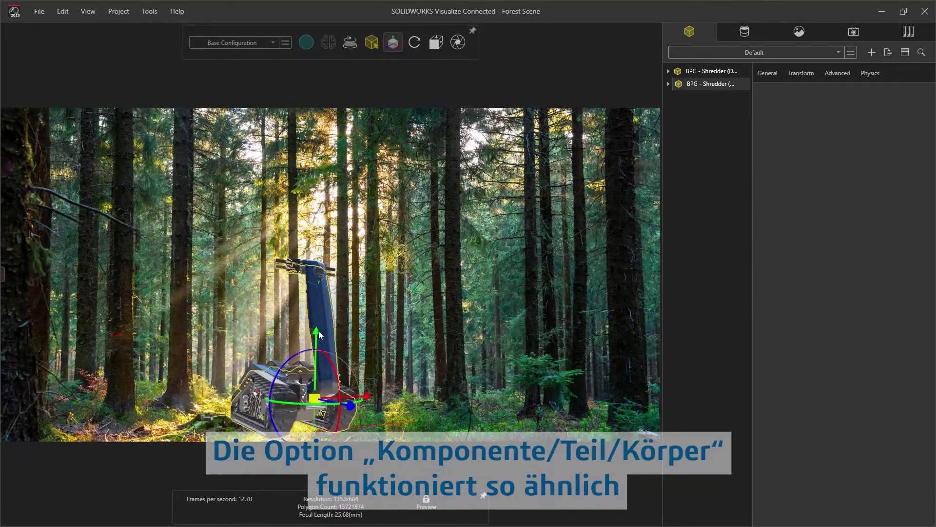
{"action": "mouse_move", "coordinate": [366, 393]}
{"action": "left_mouse_down"}
{"action": "mouse_move", "coordinate": [426, 389]}
{"action": "mouse_move", "coordinate": [377, 388]}
{"action": "left_mouse_up"}
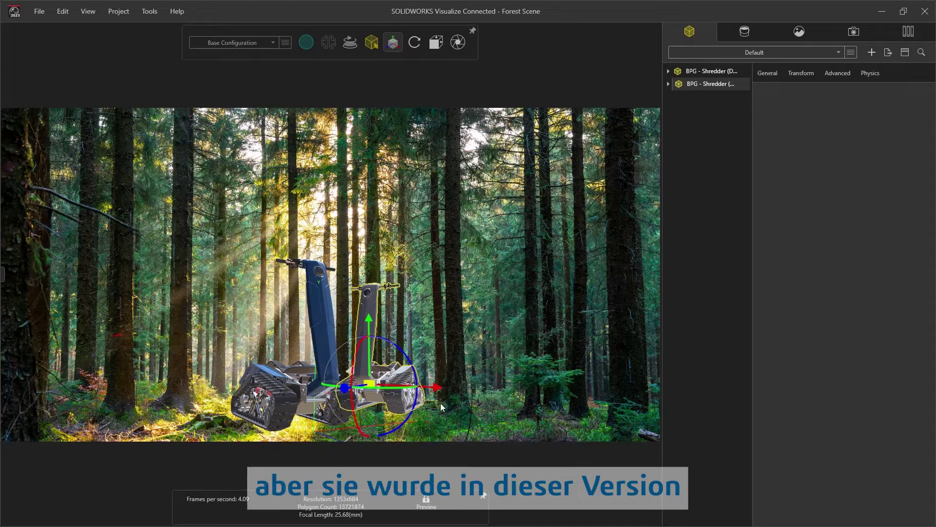
{"action": "left_click", "coordinate": [441, 404]}
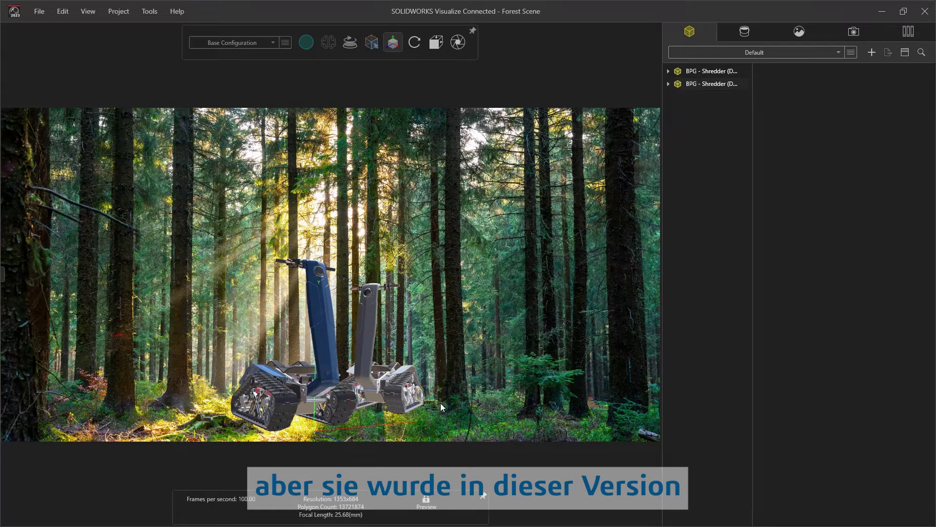
Rotate sub-assembly 10000259-1 so the handle folds down nearly horizontal
{"action": "left_click", "coordinate": [364, 345]}
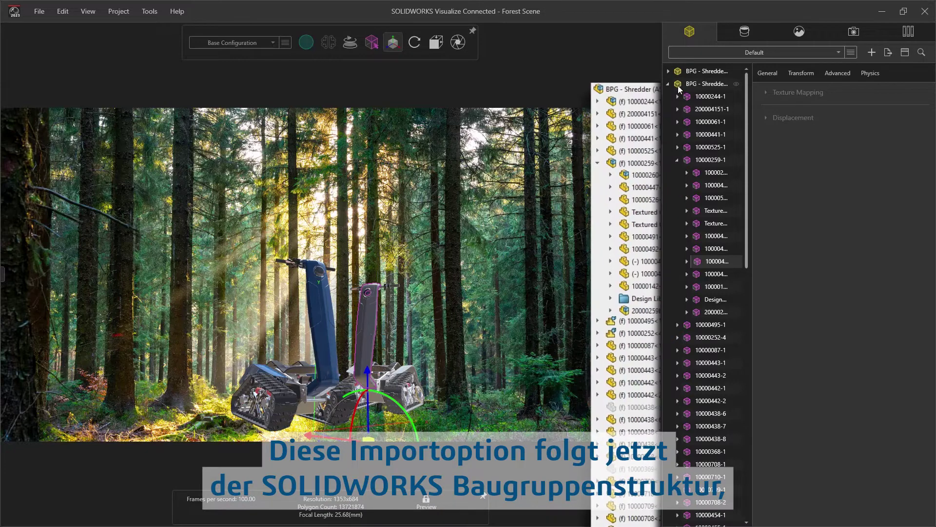
{"action": "left_click", "coordinate": [685, 160]}
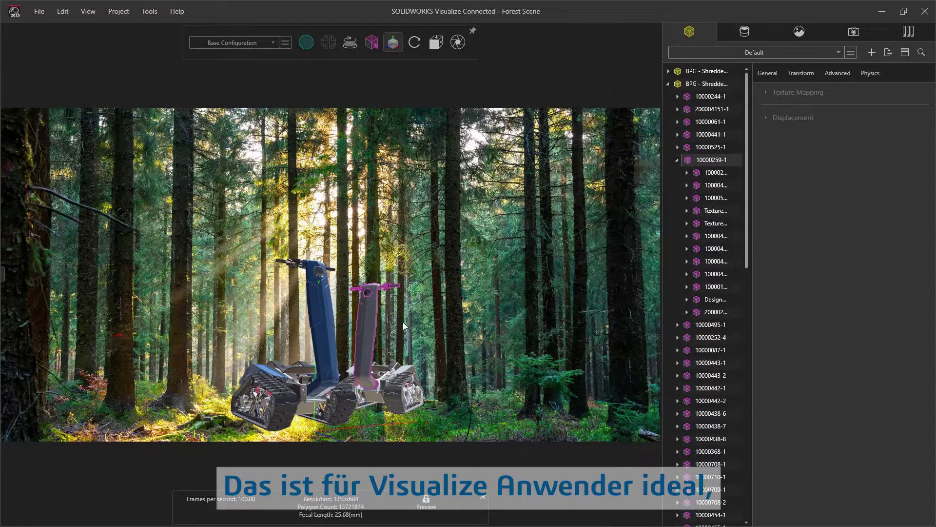
{"action": "left_click", "coordinate": [372, 339]}
{"action": "left_click_drag", "start_coordinate": [362, 344], "coordinate": [442, 273]}
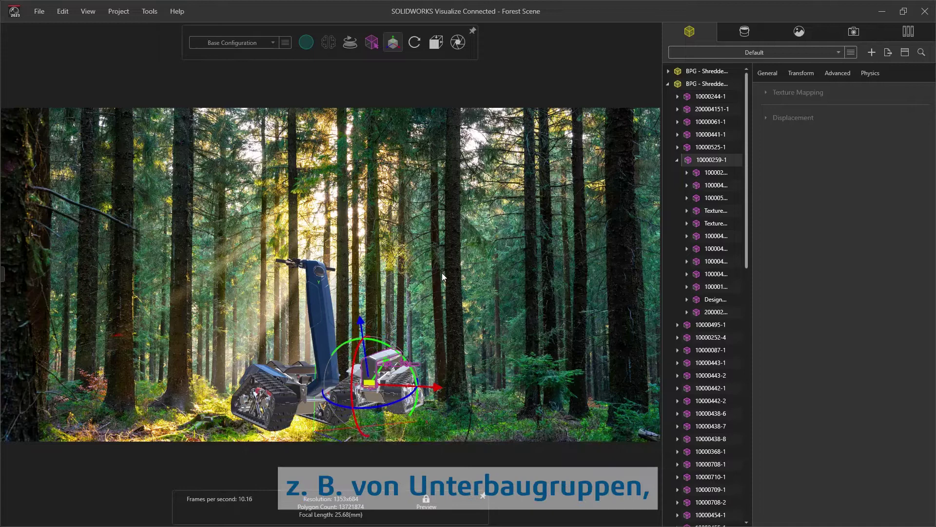
{"action": "left_click", "coordinate": [442, 273]}
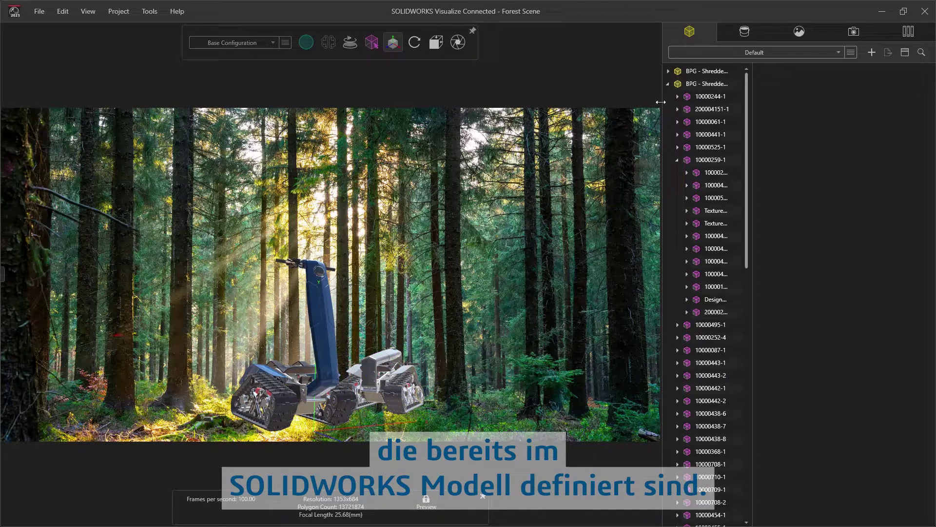
{"action": "left_click", "coordinate": [668, 84]}
Import another model with Ctrl+I, keeping Part Grouping on Automatic
{"action": "key", "text": "ctrl+i"}
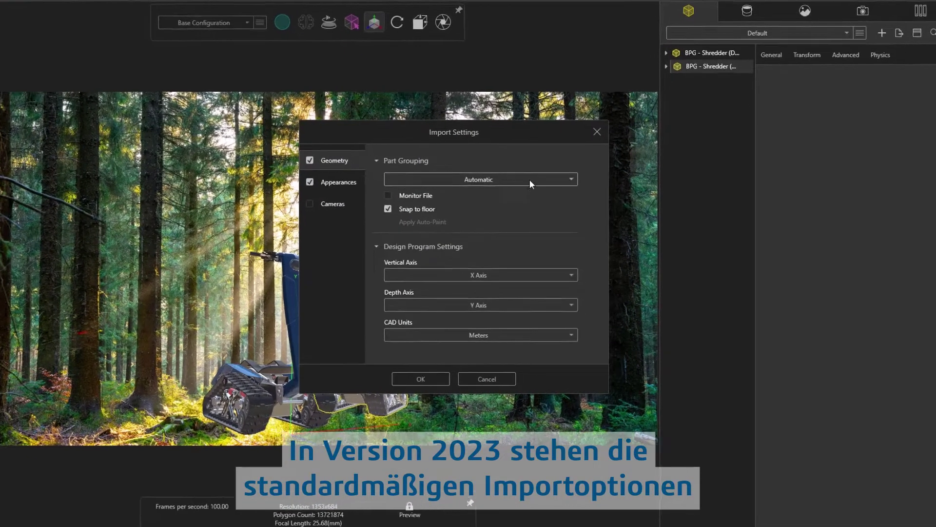
{"action": "left_click", "coordinate": [578, 190]}
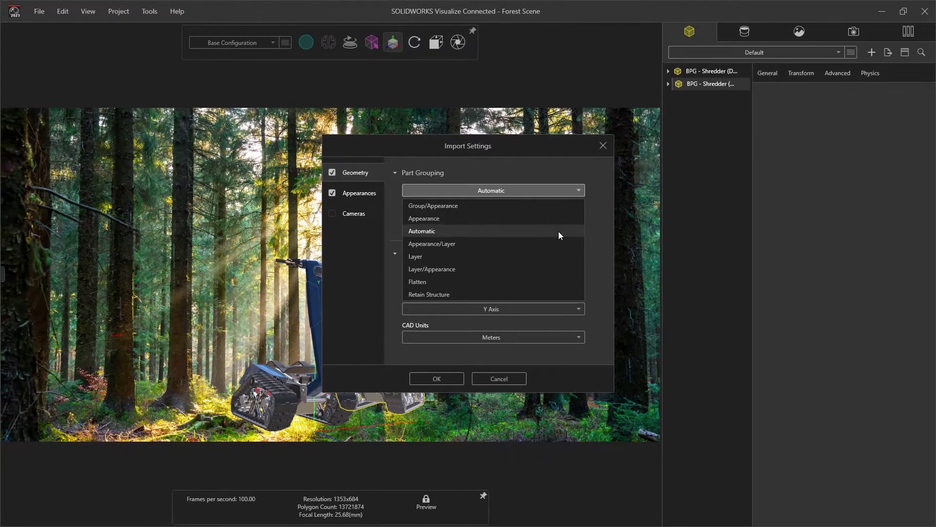
{"action": "left_click", "coordinate": [560, 234]}
Confirm the Forest Trail import and apply a forest floor appearance to the ground
{"action": "left_click", "coordinate": [437, 378]}
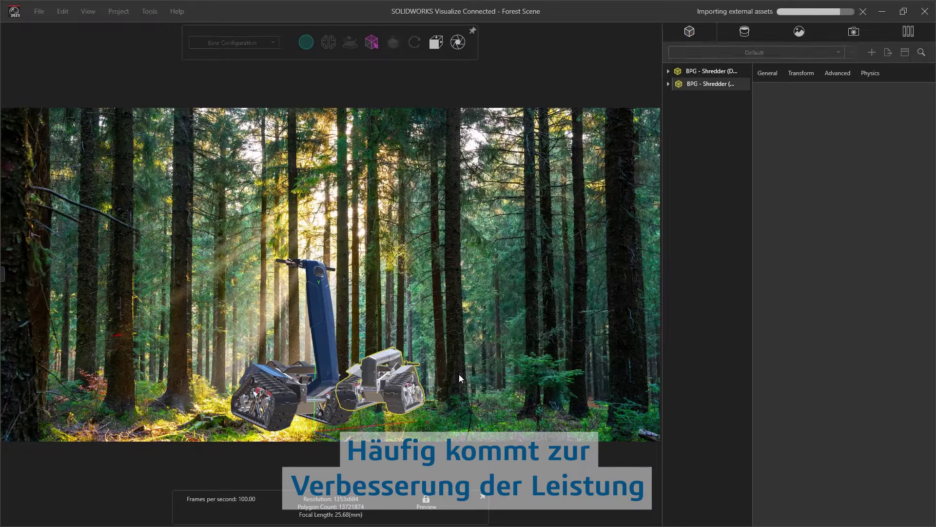
{"action": "left_click", "coordinate": [745, 31]}
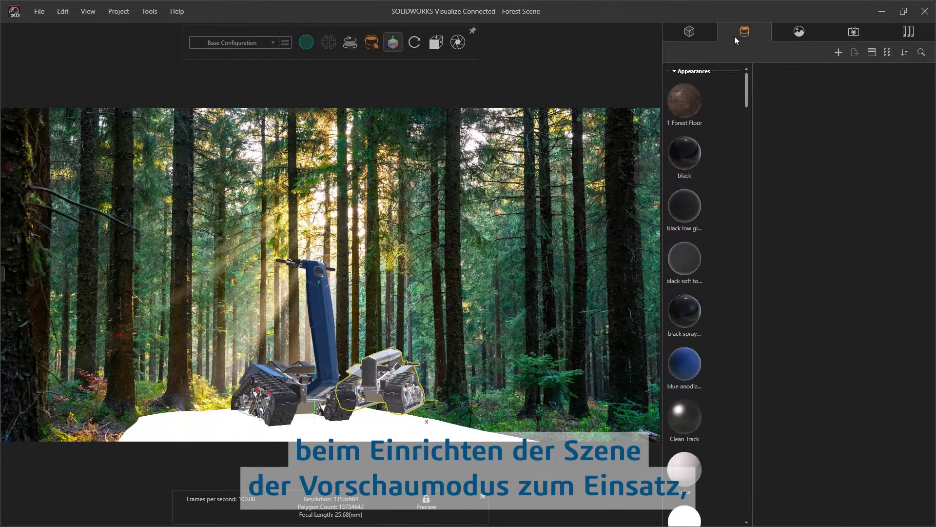
{"action": "mouse_move", "coordinate": [688, 96]}
{"action": "left_mouse_down"}
{"action": "mouse_move", "coordinate": [466, 414]}
{"action": "mouse_move", "coordinate": [397, 425]}
{"action": "left_mouse_up"}
{"action": "left_click", "coordinate": [397, 425]}
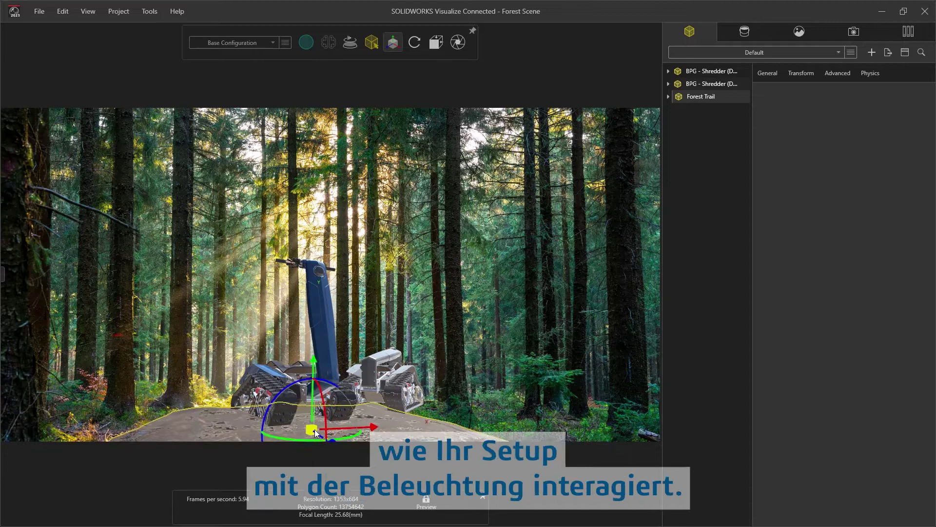
Hide the shredders, then move, tilt about X, and slide the Forest Trail ground
{"action": "mouse_move", "coordinate": [314, 429]}
{"action": "left_mouse_down"}
{"action": "mouse_move", "coordinate": [301, 420]}
{"action": "mouse_move", "coordinate": [365, 420]}
{"action": "left_mouse_up"}
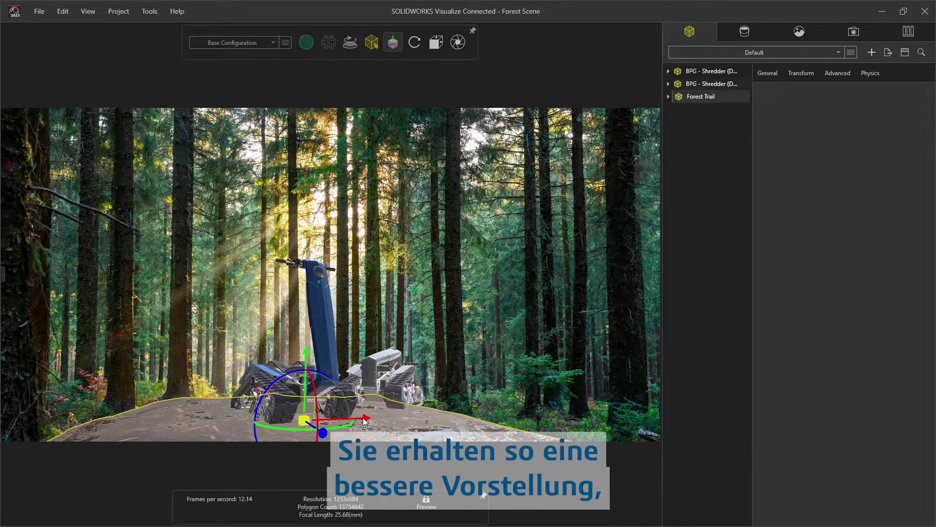
{"action": "key", "text": "h"}
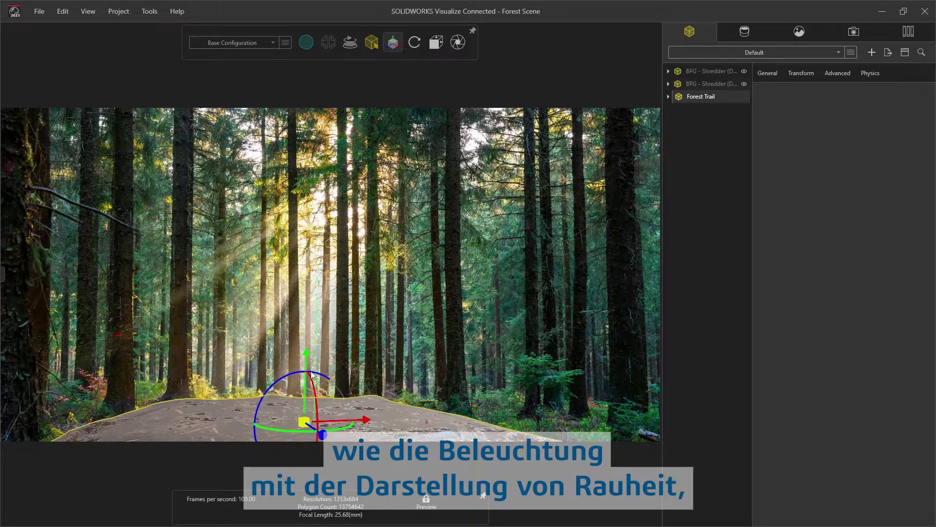
{"action": "mouse_move", "coordinate": [312, 378]}
{"action": "left_mouse_down"}
{"action": "mouse_move", "coordinate": [313, 395]}
{"action": "mouse_move", "coordinate": [312, 383]}
{"action": "left_mouse_up"}
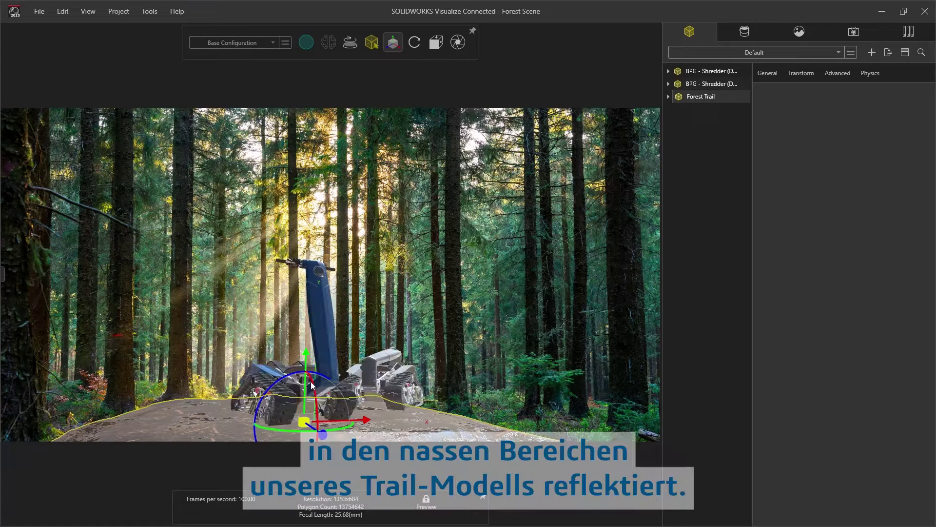
{"action": "left_click_drag", "start_coordinate": [339, 412], "coordinate": [370, 391]}
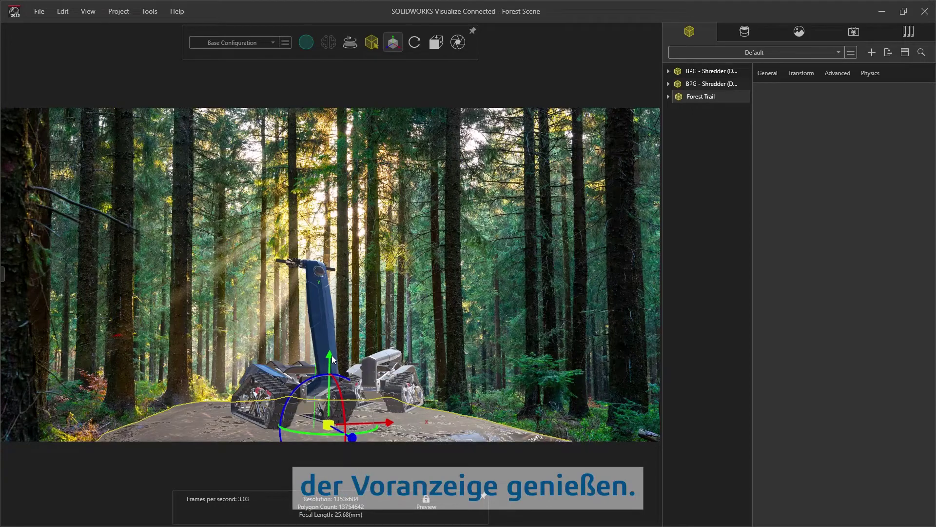
Set Forest Trail Root's displacement density to 150 in Accurate render mode
{"action": "left_click", "coordinate": [331, 358]}
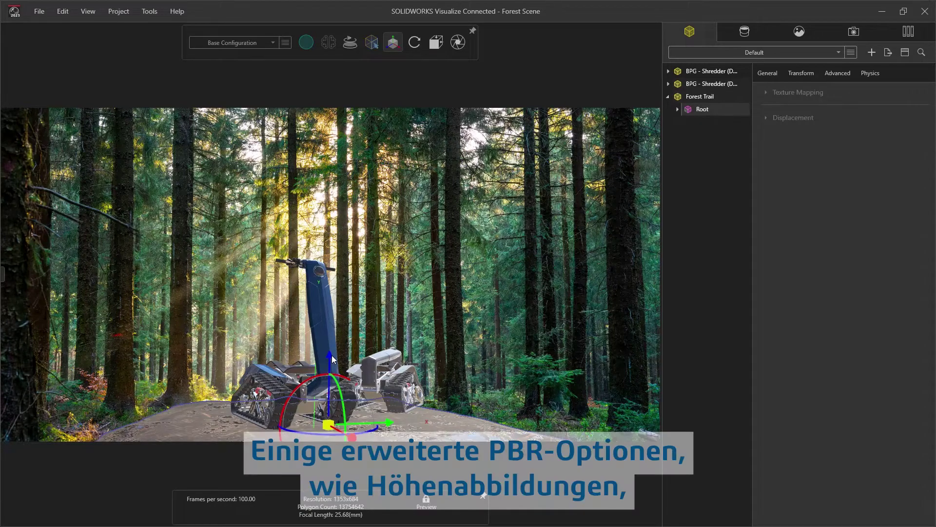
{"action": "key", "text": "ctrl+3"}
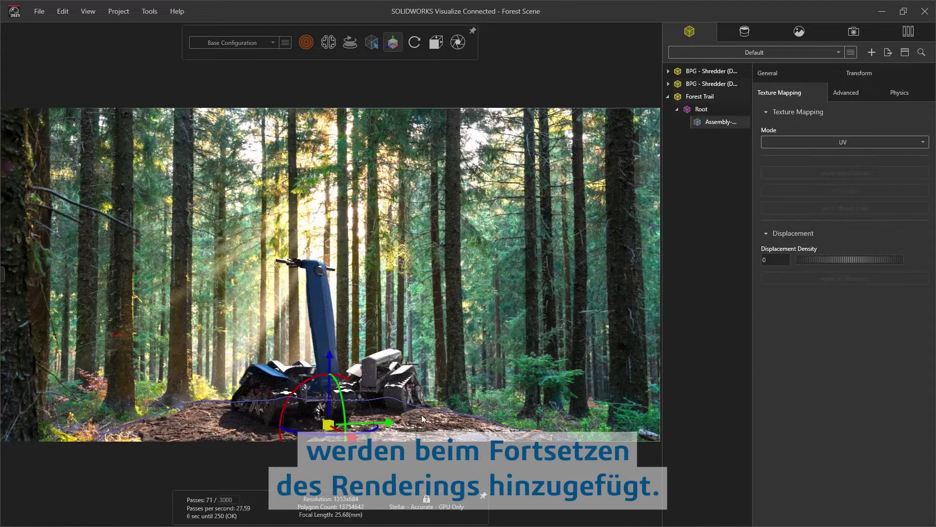
{"action": "type", "text": "150"}
{"action": "key", "text": "Return"}
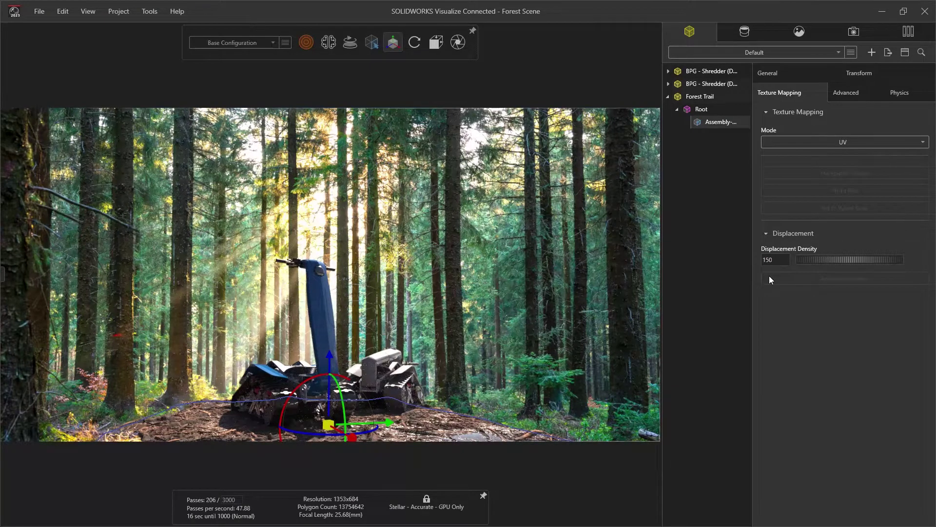
{"action": "left_click", "coordinate": [581, 356]}
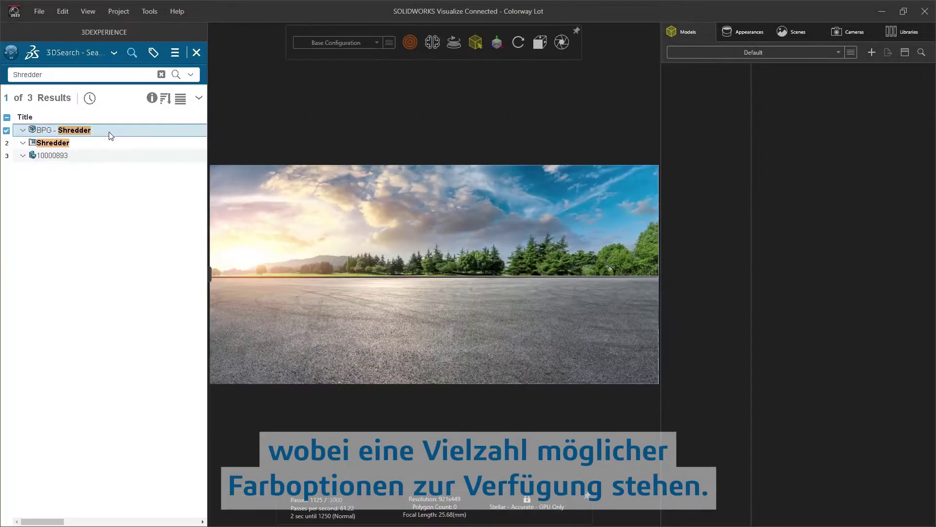
Drag BPG - Shredder into the Colorway Lot scene and import it grouped by Appearance
{"action": "left_click_drag", "start_coordinate": [110, 132], "coordinate": [214, 274]}
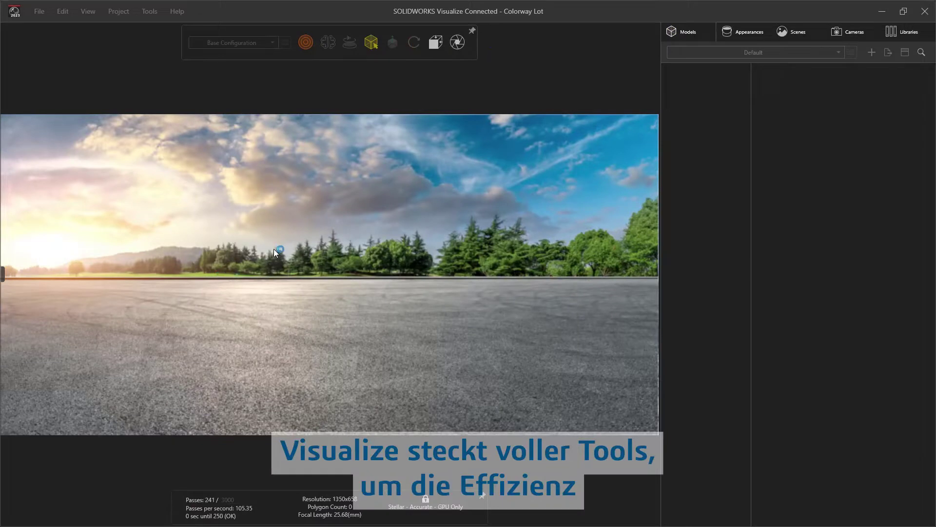
{"action": "left_click_drag", "start_coordinate": [273, 249], "coordinate": [276, 246]}
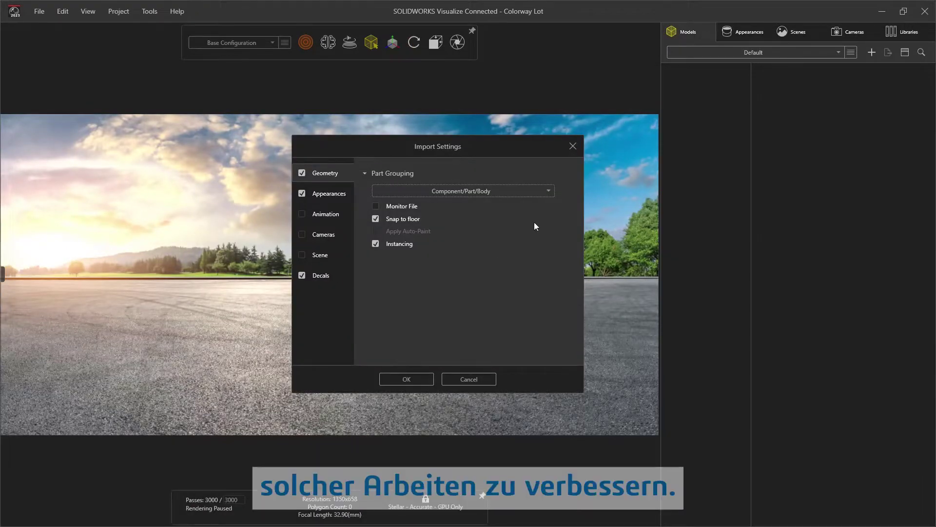
{"action": "left_click", "coordinate": [545, 192]}
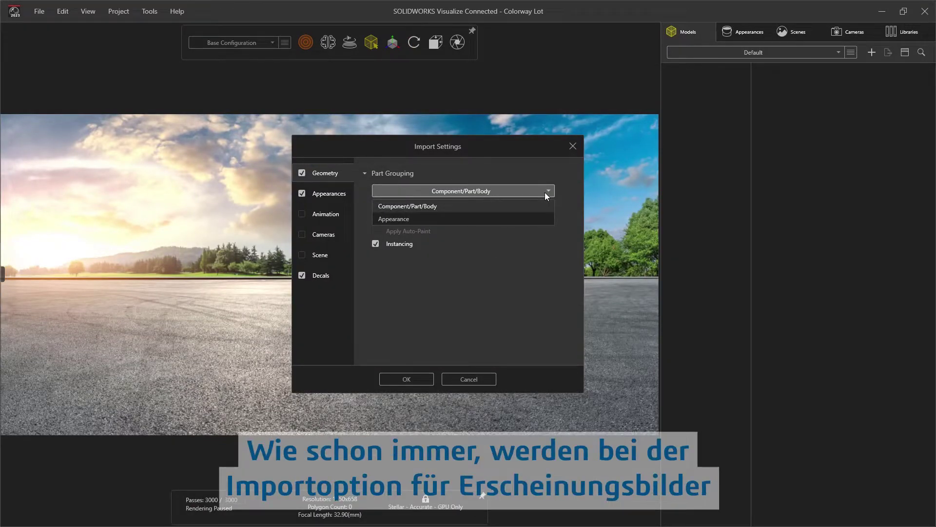
{"action": "left_click", "coordinate": [533, 219]}
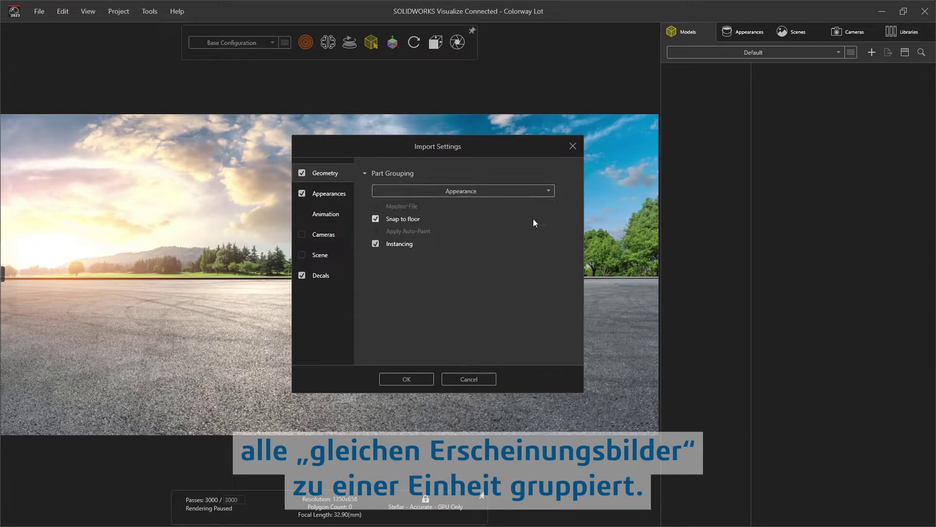
{"action": "left_click", "coordinate": [424, 378]}
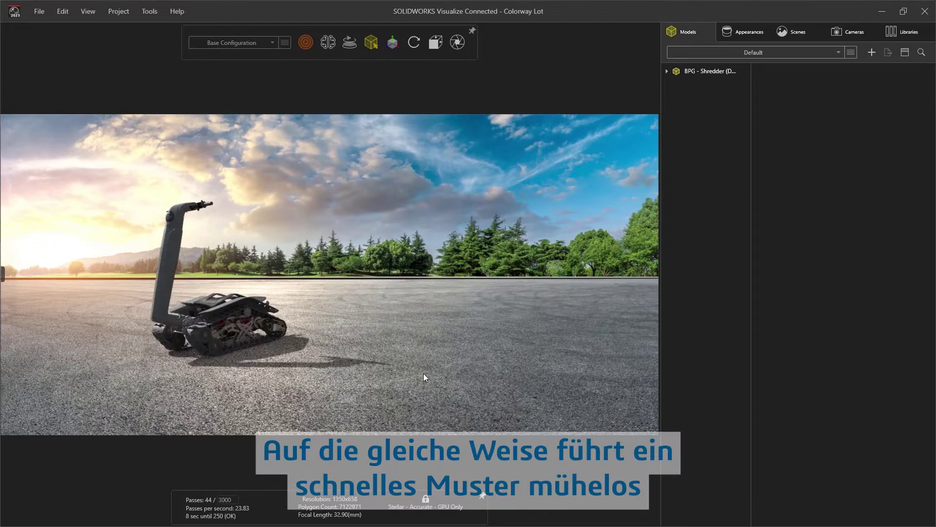
Pattern the Shredder into 5 copies along X, 1.2 apart, rotated -16.3 about Y
{"action": "left_click", "coordinate": [677, 74]}
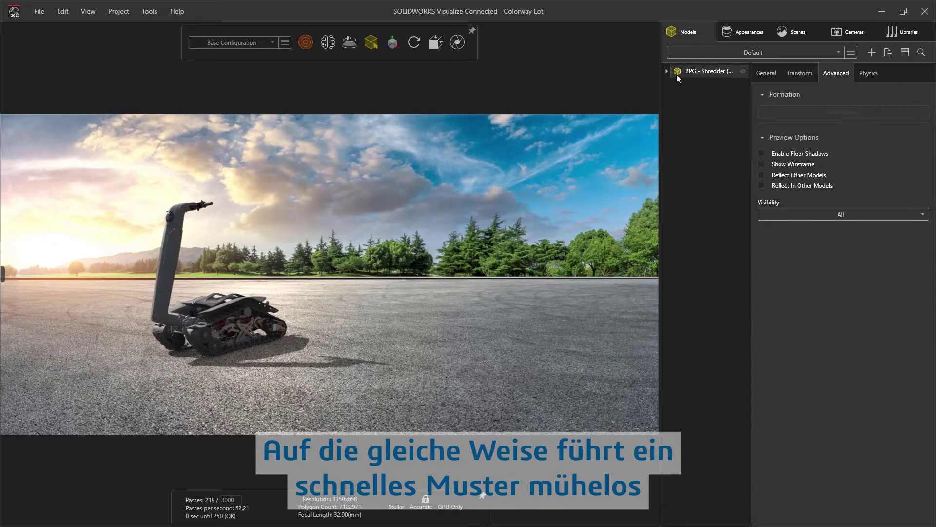
{"action": "left_click", "coordinate": [763, 112]}
{"action": "key", "text": "Tab"}
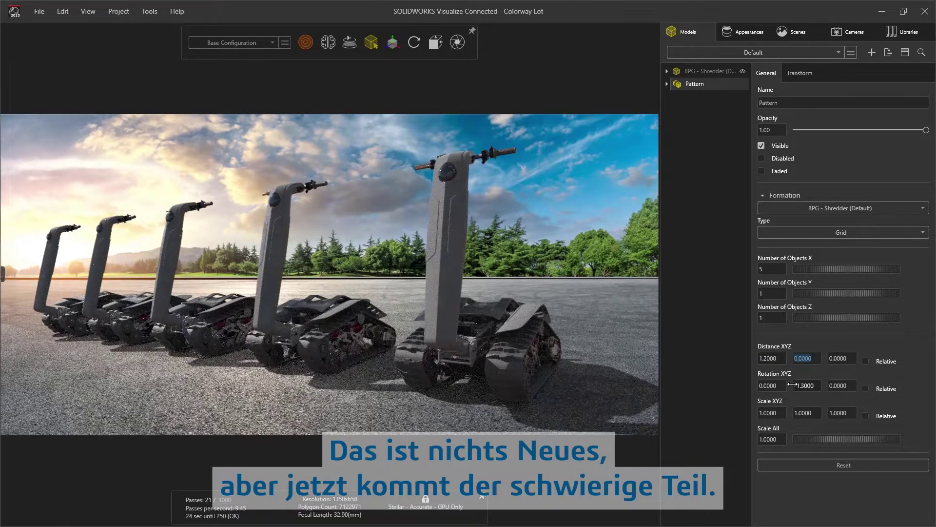
{"action": "left_click_drag", "start_coordinate": [805, 387], "coordinate": [724, 390]}
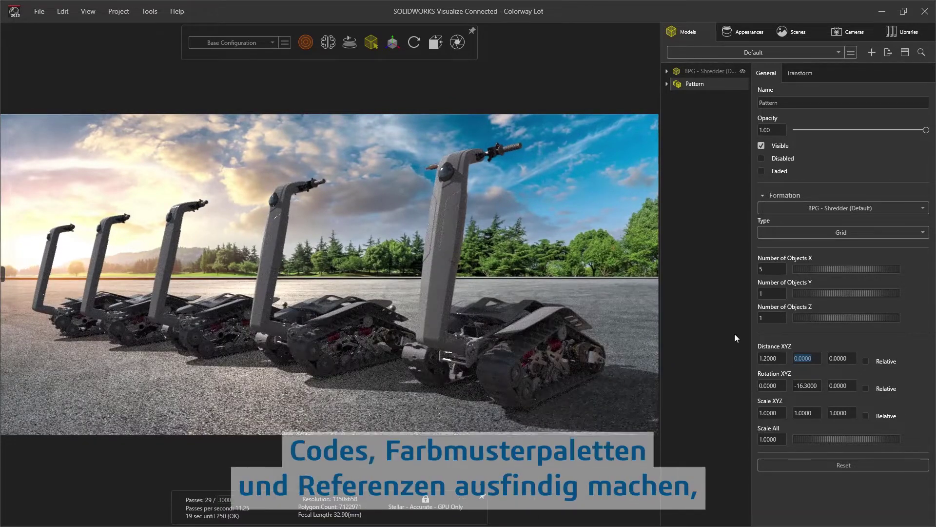
Show the Bright Colors swatches for 1 - 3DS BLUE and begin importing a palette
{"action": "left_click", "coordinate": [728, 37]}
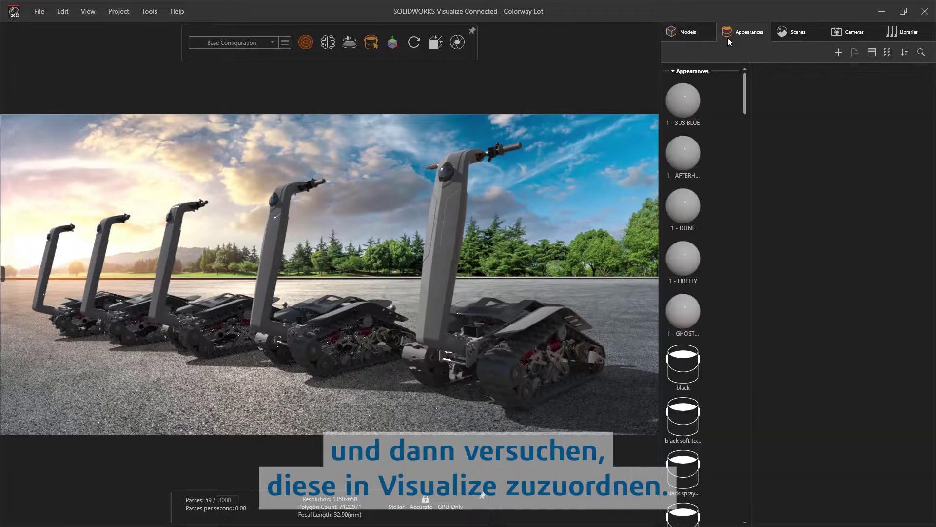
{"action": "left_click", "coordinate": [684, 101]}
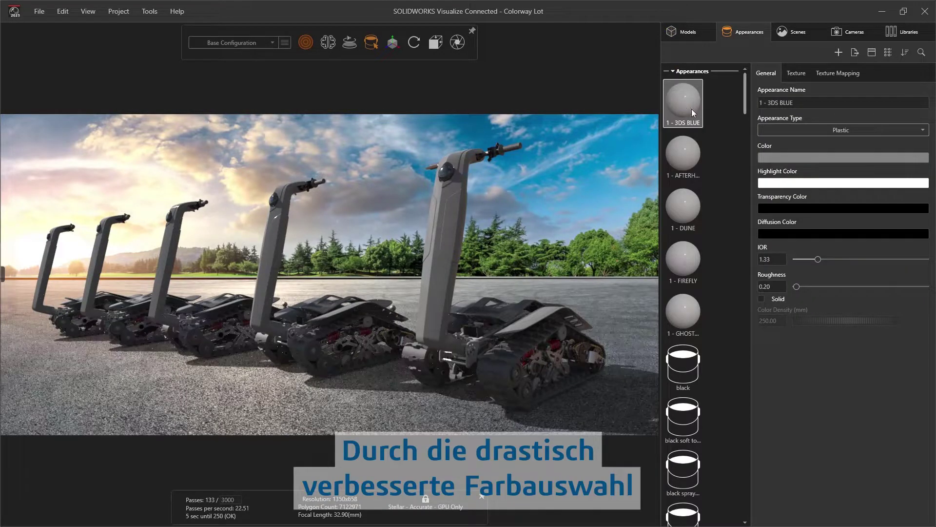
{"action": "left_click", "coordinate": [768, 158]}
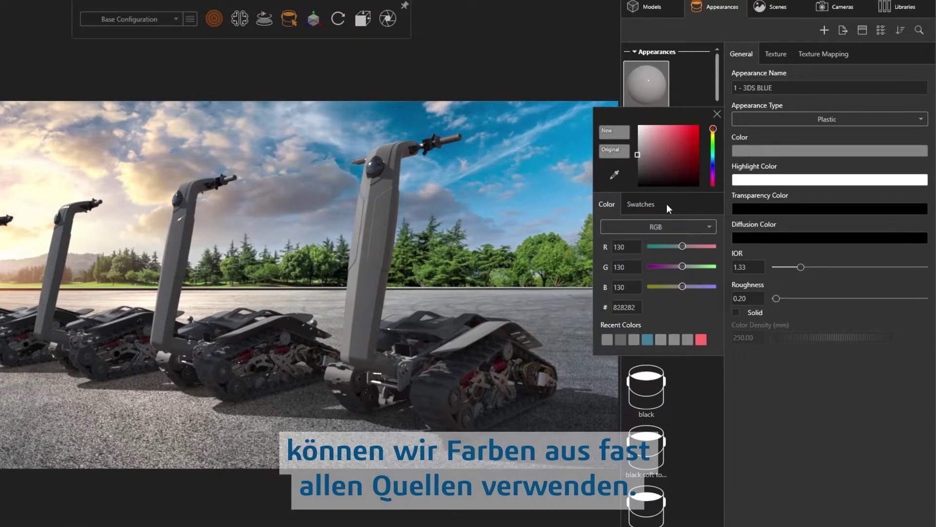
{"action": "left_click", "coordinate": [649, 209]}
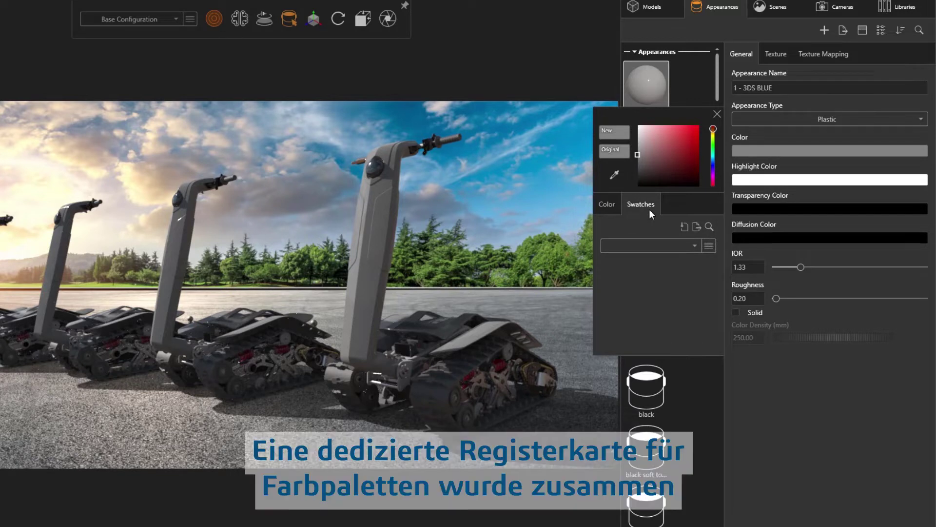
{"action": "left_click", "coordinate": [691, 246]}
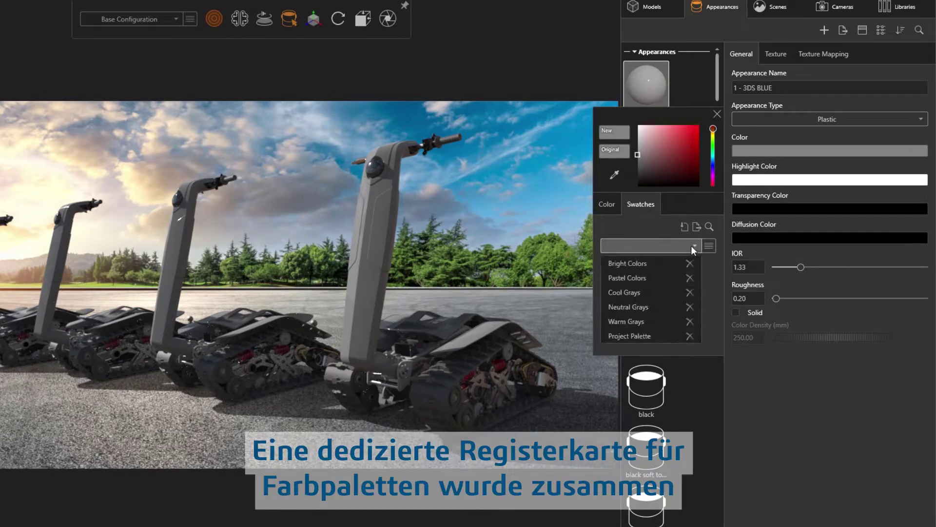
{"action": "left_click", "coordinate": [660, 263]}
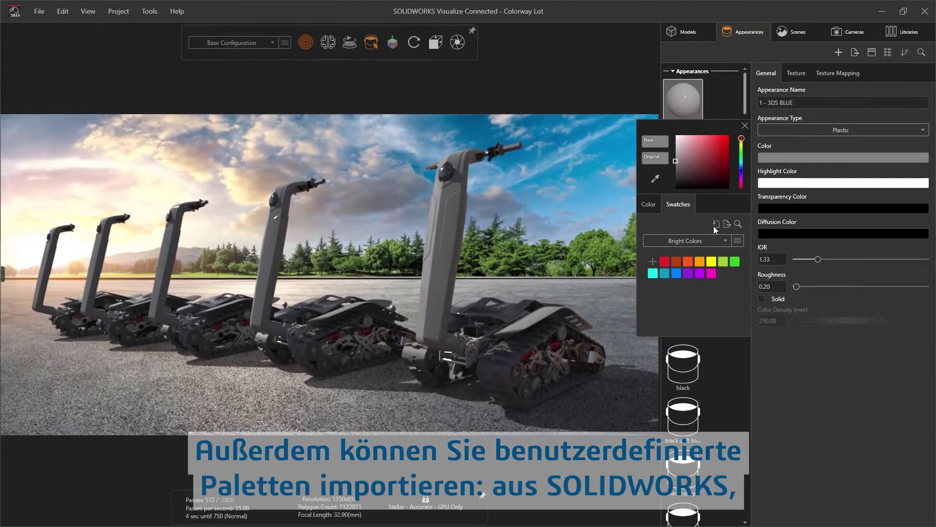
{"action": "left_click", "coordinate": [717, 223]}
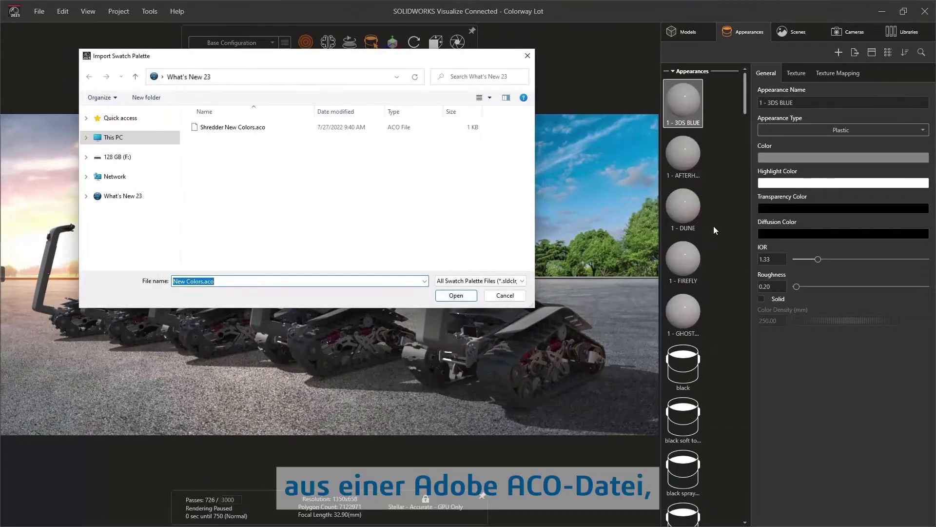
Import Shredder New Colors.aco and reopen the 3DS BLUE colour editor
{"action": "double_click", "coordinate": [236, 130]}
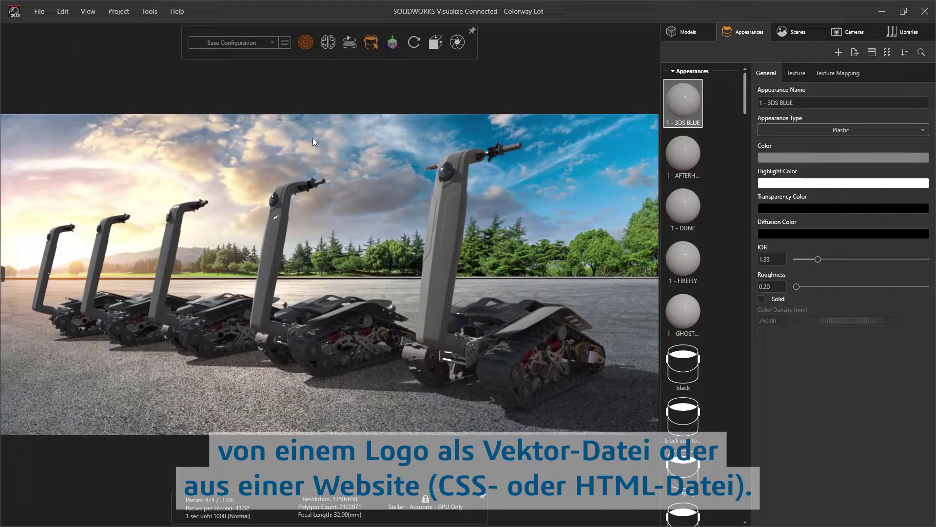
{"action": "left_click", "coordinate": [768, 156]}
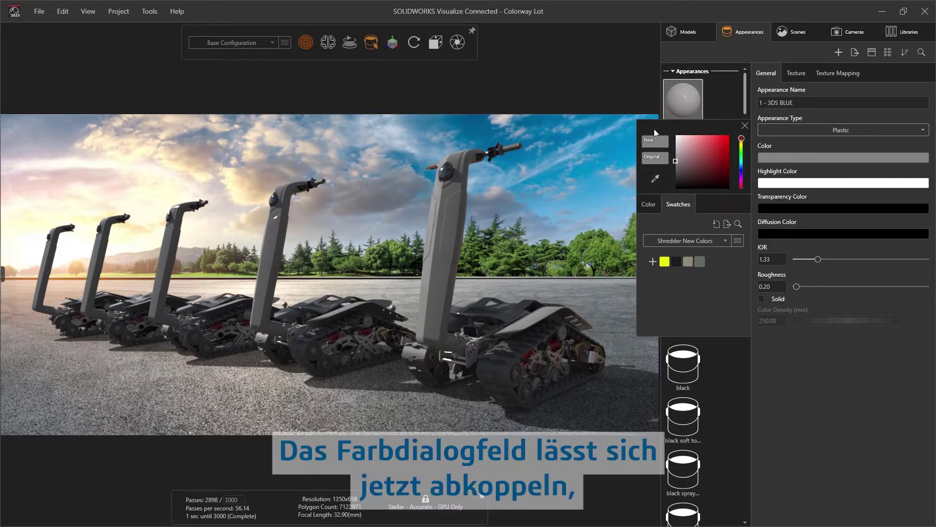
Undock the colour editor and tune 1 - 3DS BLUE to RGB 23, 133, 176
{"action": "left_click_drag", "start_coordinate": [654, 128], "coordinate": [602, 106]}
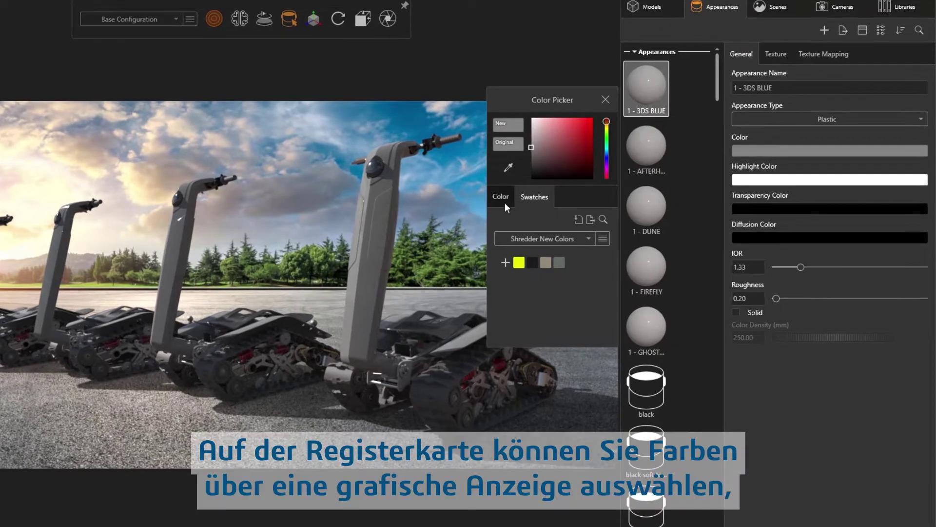
{"action": "left_click", "coordinate": [505, 203]}
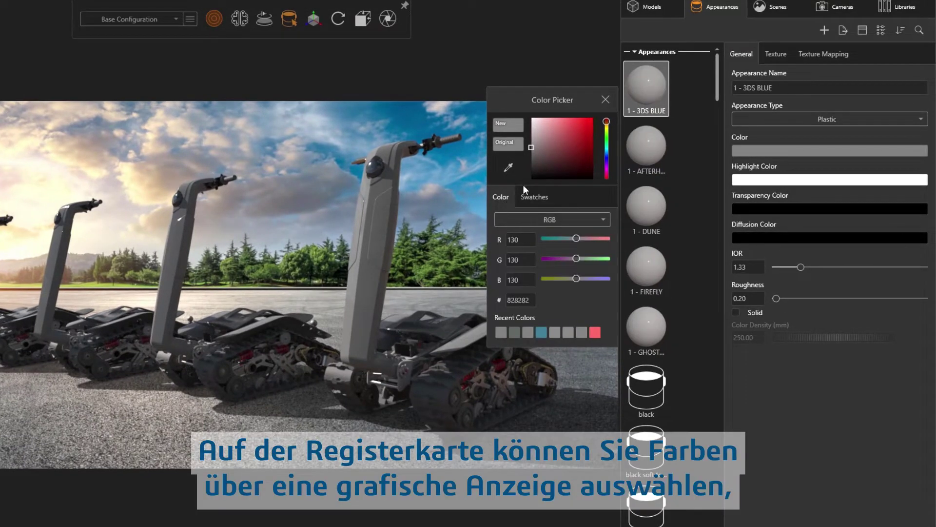
{"action": "left_click_drag", "start_coordinate": [559, 154], "coordinate": [584, 137]}
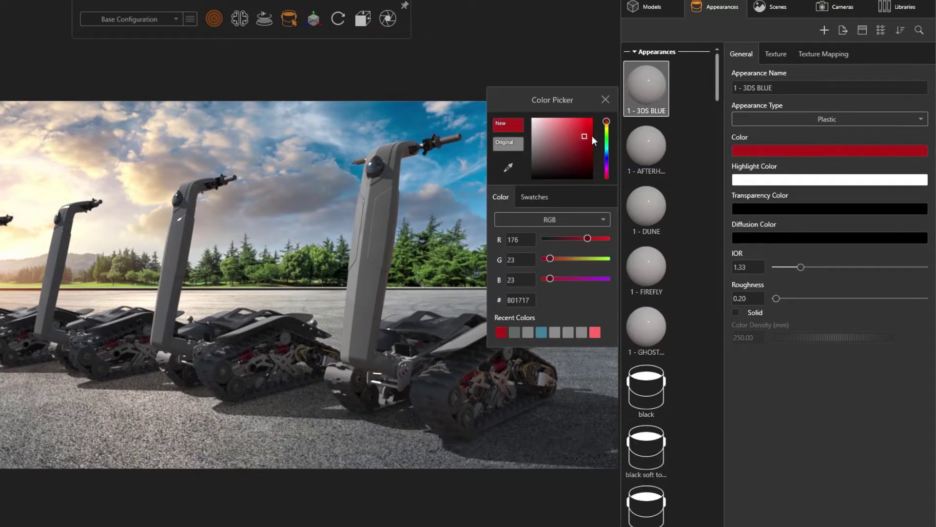
{"action": "left_click_drag", "start_coordinate": [606, 123], "coordinate": [606, 153]}
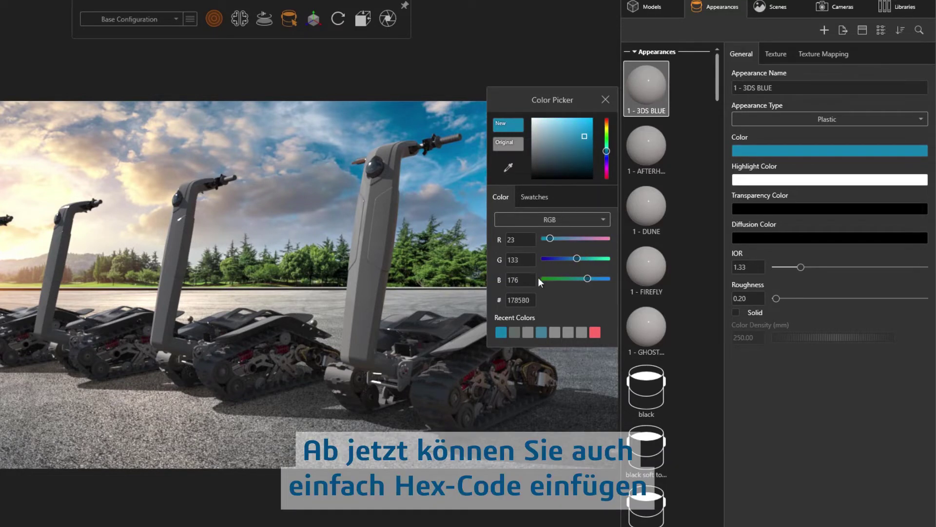
{"action": "left_click", "coordinate": [531, 300]}
{"action": "left_click", "coordinate": [603, 221]}
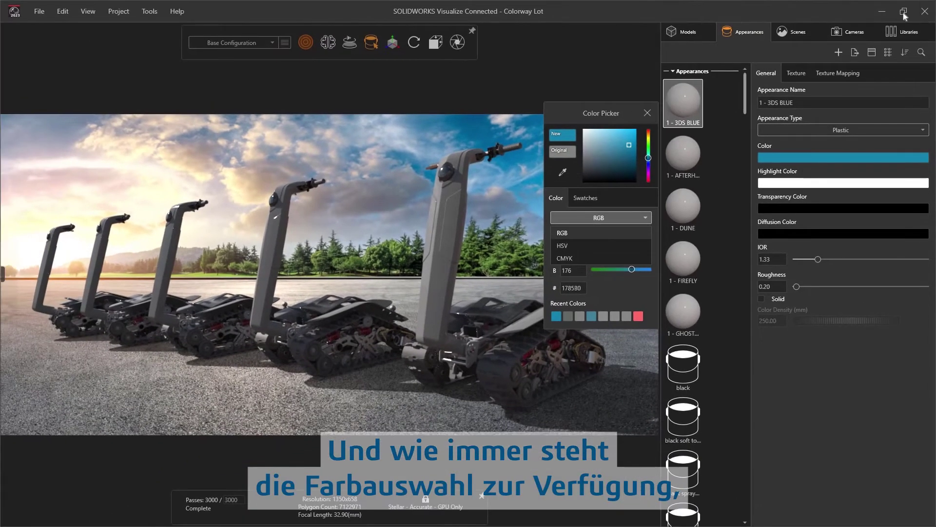
Sample the 3DEXPERIENCE logo's blue (#00497B) into 3DS BLUE, then maximize the Visualize window
{"action": "left_click", "coordinate": [904, 13]}
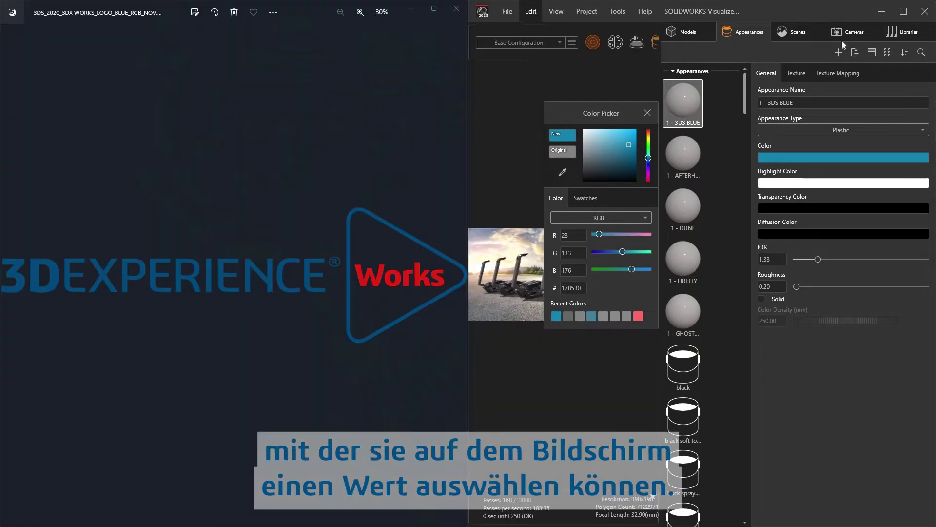
{"action": "left_click", "coordinate": [561, 172]}
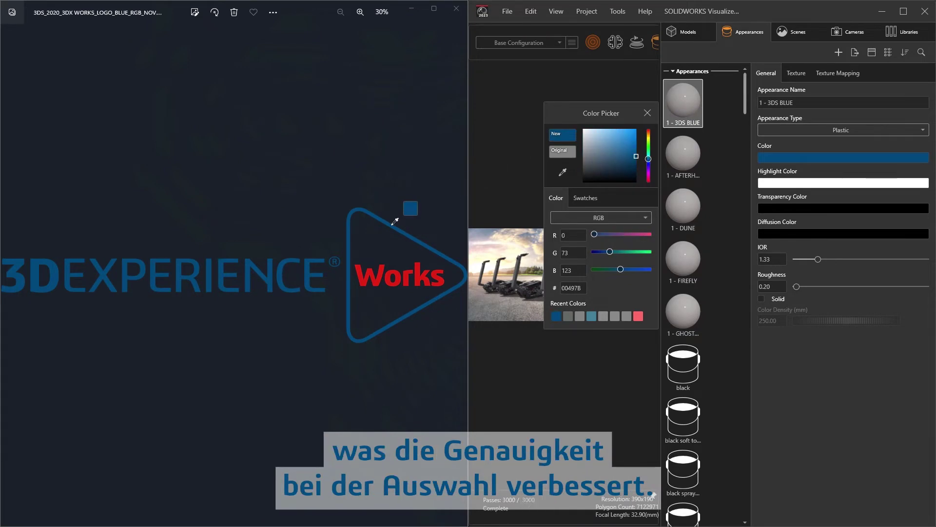
{"action": "left_click", "coordinate": [395, 219]}
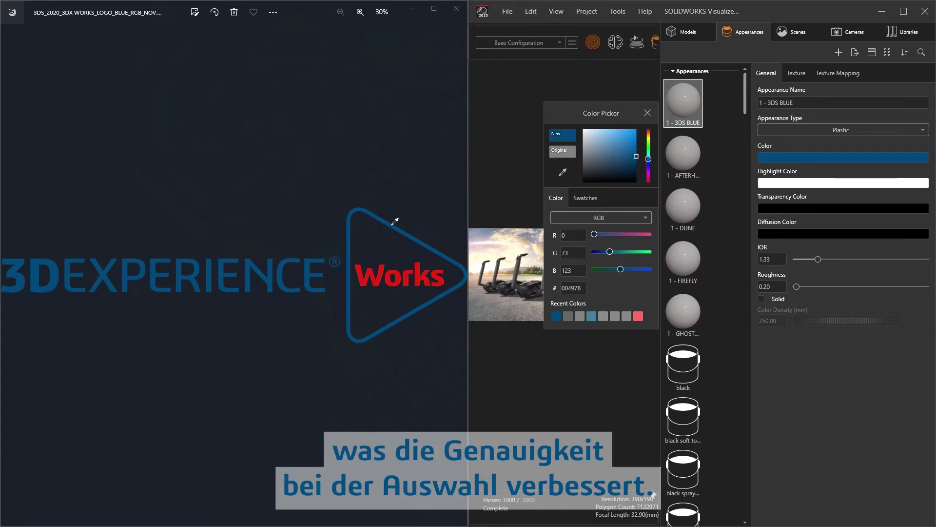
{"action": "left_click", "coordinate": [904, 13]}
Add the 00497B blue as a swatch in Shredder New Colors and lock that palette
{"action": "left_click", "coordinate": [584, 198]}
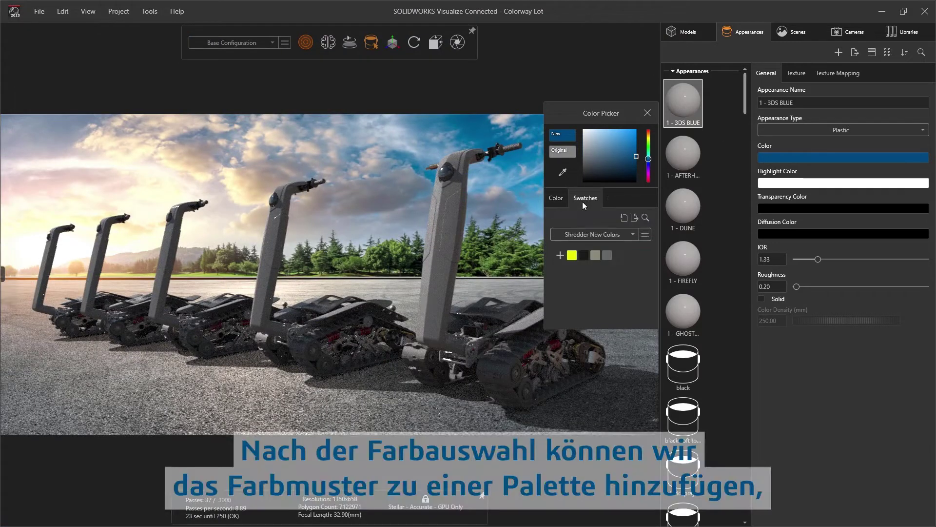
{"action": "left_click", "coordinate": [561, 256]}
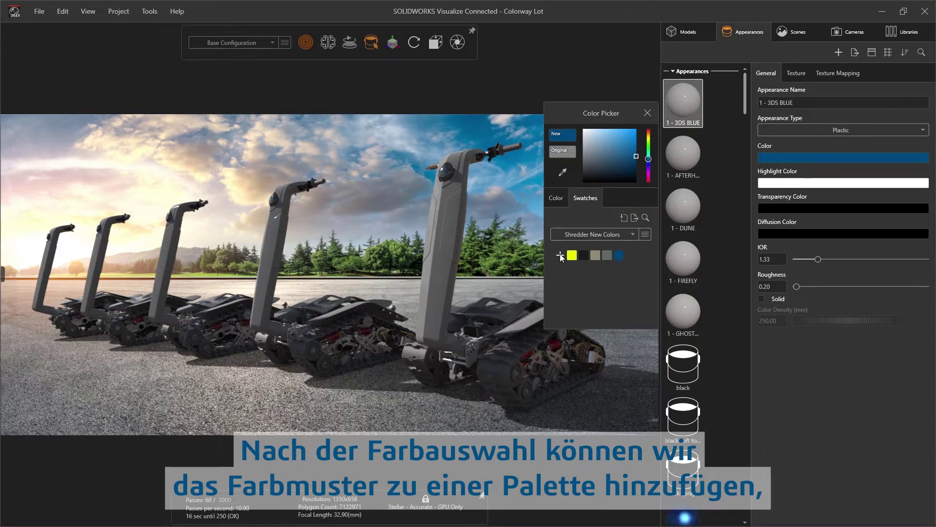
{"action": "left_click", "coordinate": [644, 235]}
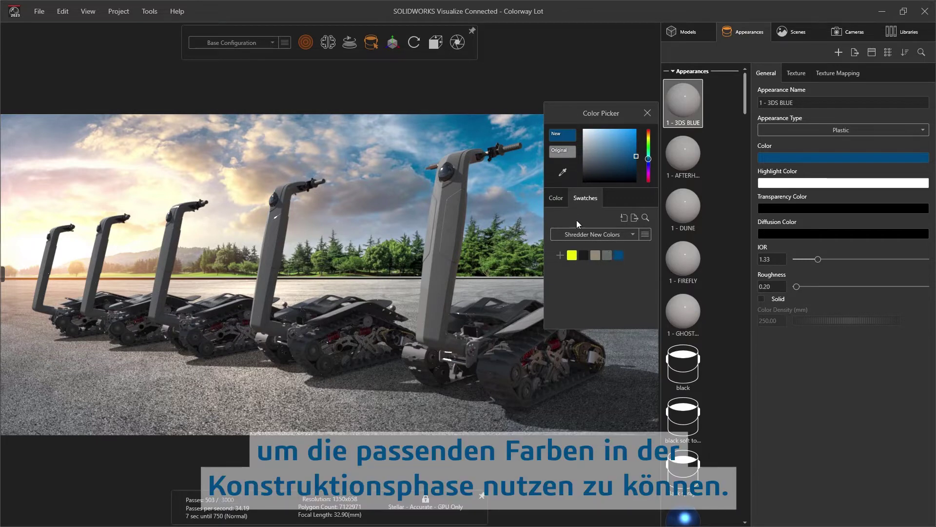
{"action": "left_click", "coordinate": [560, 202]}
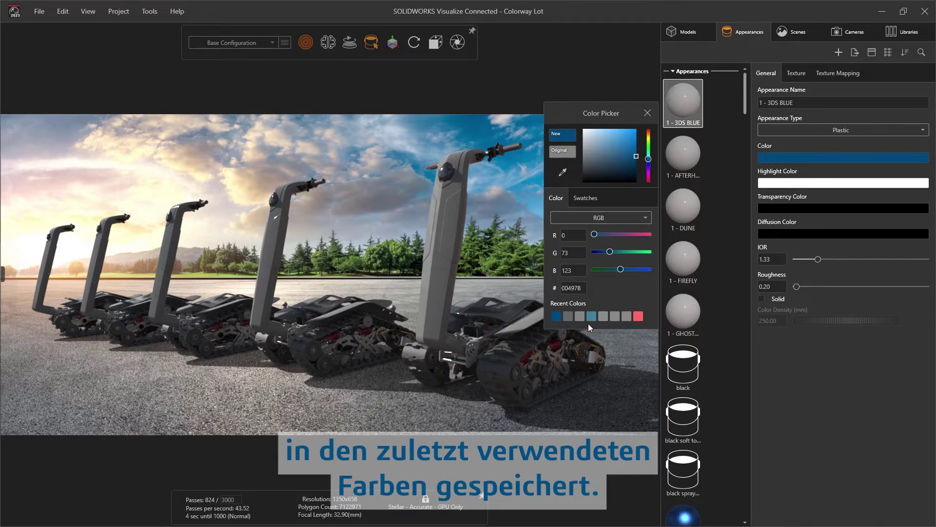
{"action": "left_click", "coordinate": [594, 204]}
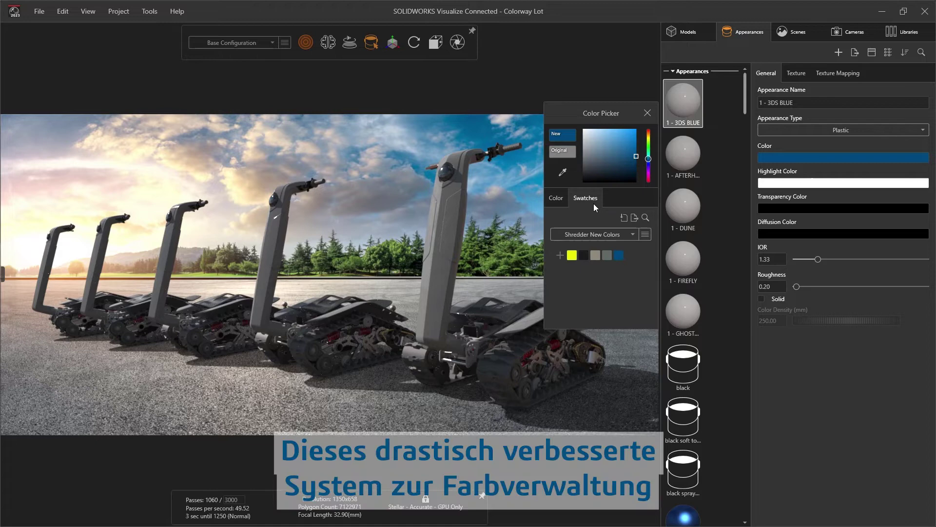
Give DUNE beige, FIREFLY yellow and GHOST SQUAD grey from the palette
{"action": "left_click", "coordinate": [689, 165]}
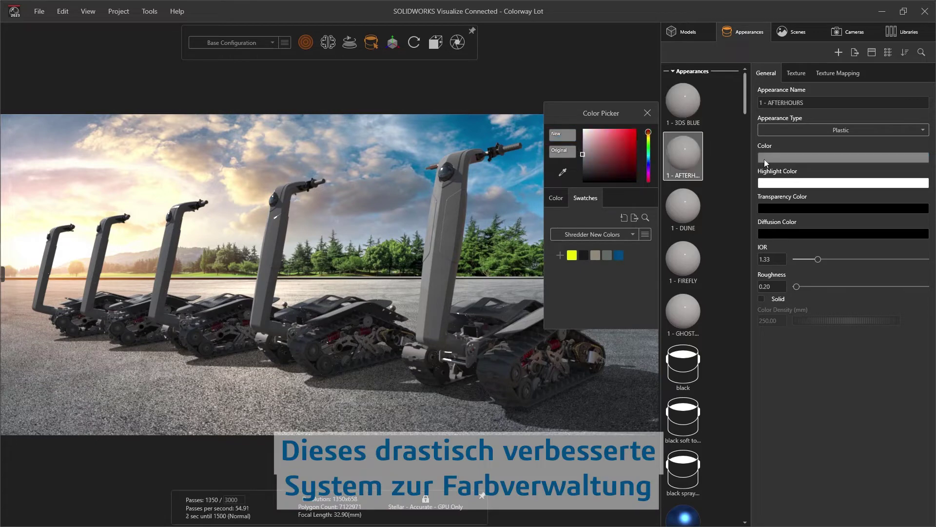
{"action": "left_click", "coordinate": [681, 212]}
{"action": "left_click", "coordinate": [597, 256]}
{"action": "left_click", "coordinate": [681, 253]}
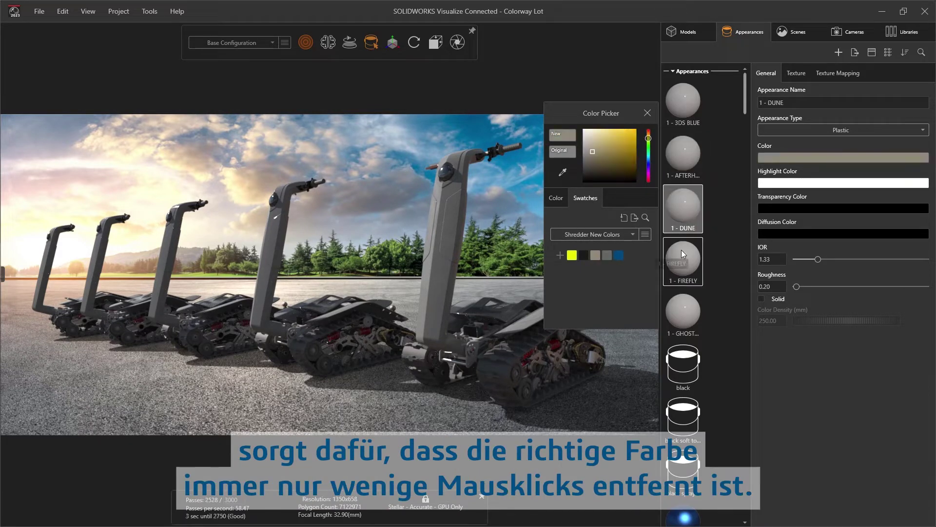
{"action": "left_click", "coordinate": [571, 255]}
{"action": "left_click", "coordinate": [607, 256]}
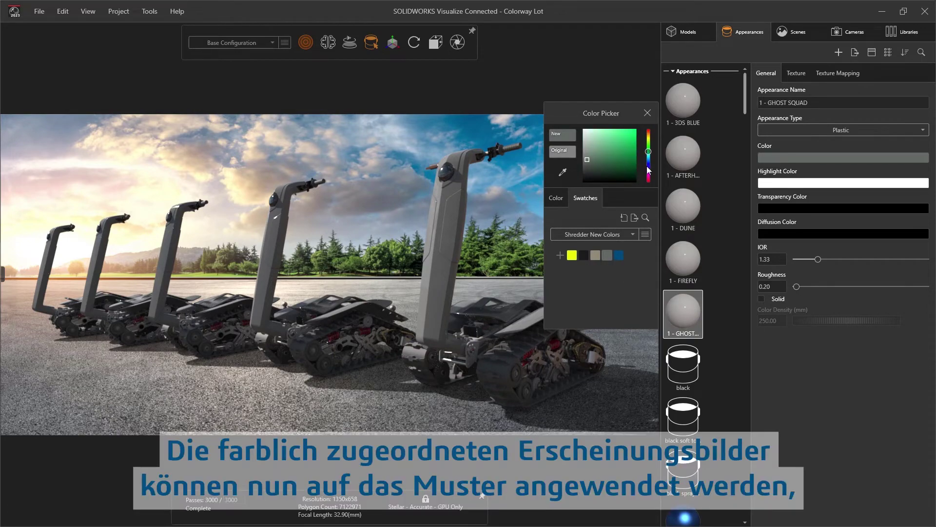
{"action": "left_click", "coordinate": [647, 113]}
Apply Ghost Squad, 3DS Blue, Dune, Firefly and Afterhours to the scooters, front to back
{"action": "left_click_drag", "start_coordinate": [678, 312], "coordinate": [485, 266]}
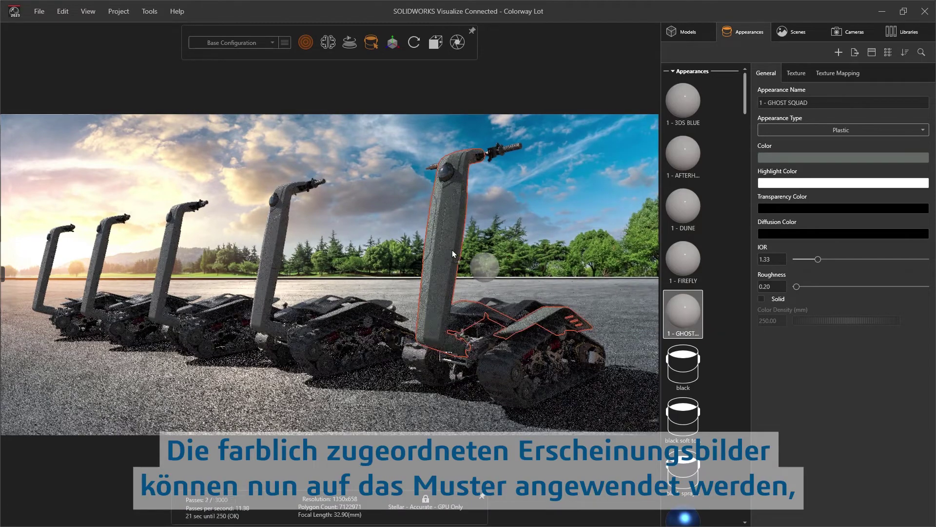
{"action": "left_click_drag", "start_coordinate": [683, 101], "coordinate": [280, 240]}
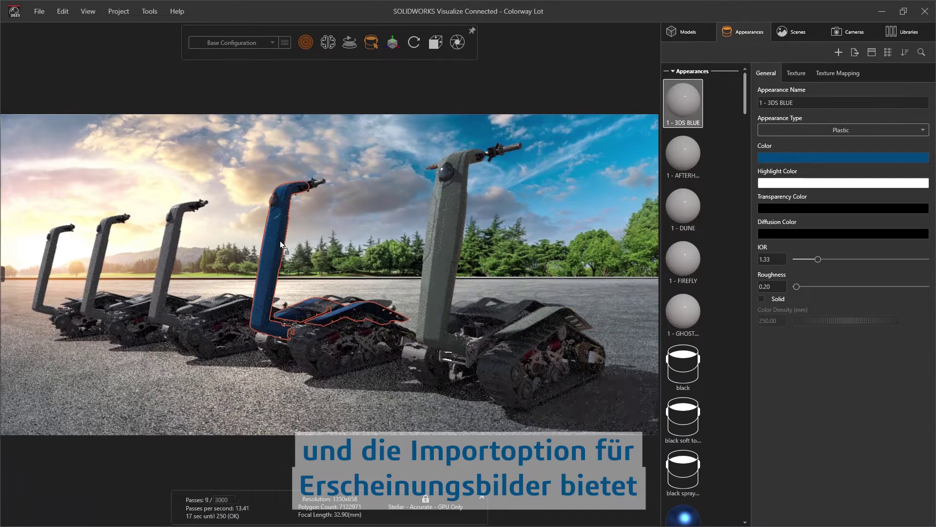
{"action": "left_click_drag", "start_coordinate": [688, 214], "coordinate": [173, 253]}
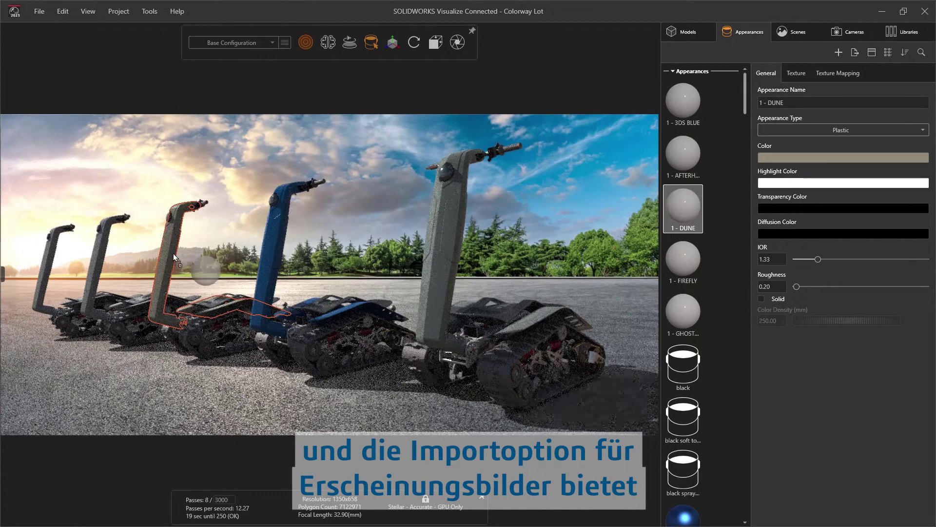
{"action": "left_click_drag", "start_coordinate": [682, 260], "coordinate": [117, 263]}
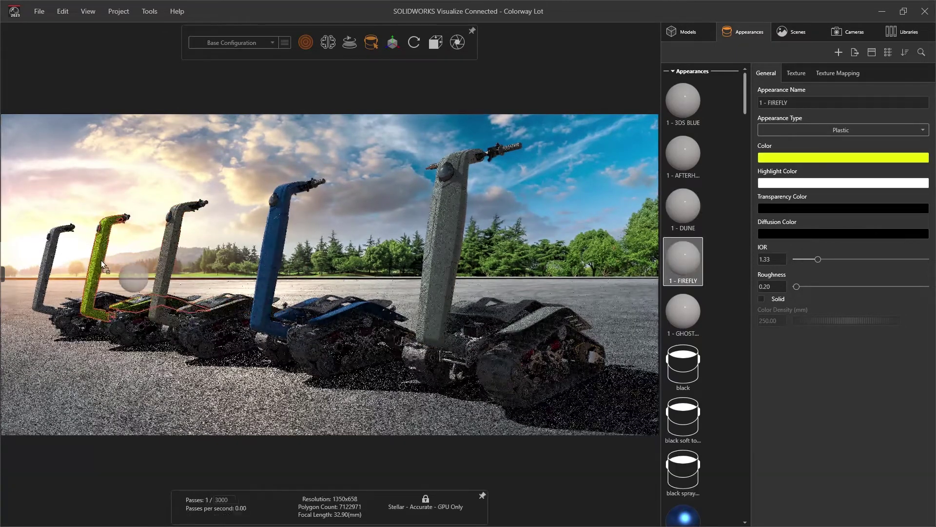
{"action": "left_click_drag", "start_coordinate": [682, 155], "coordinate": [47, 261]}
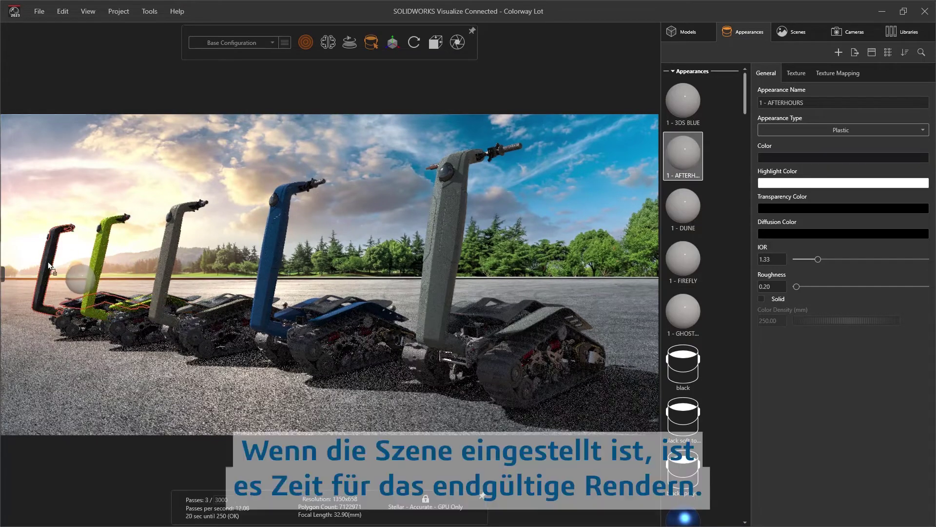
Show the 3D Viewport options, where 3DS Stellar Physically Correct is the render engine
{"action": "left_click", "coordinate": [15, 339]}
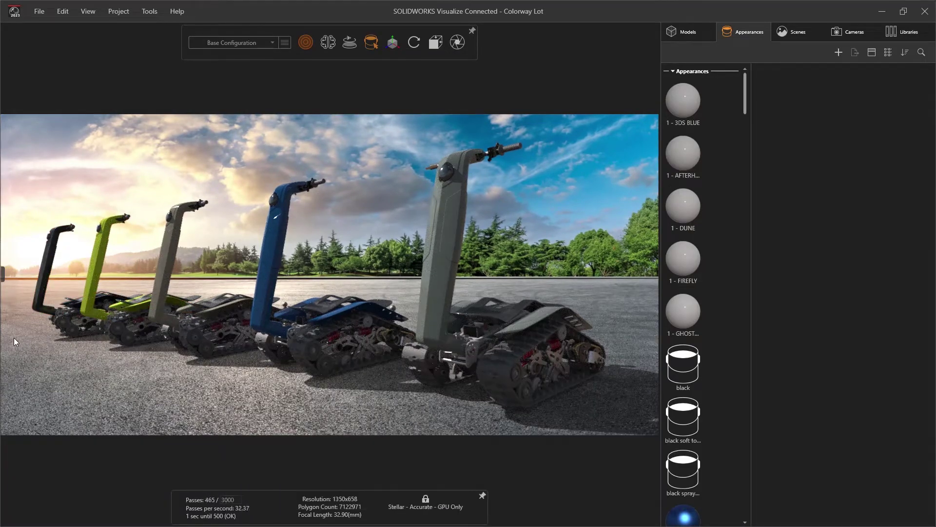
{"action": "left_click", "coordinate": [149, 11]}
{"action": "left_click", "coordinate": [100, 146]}
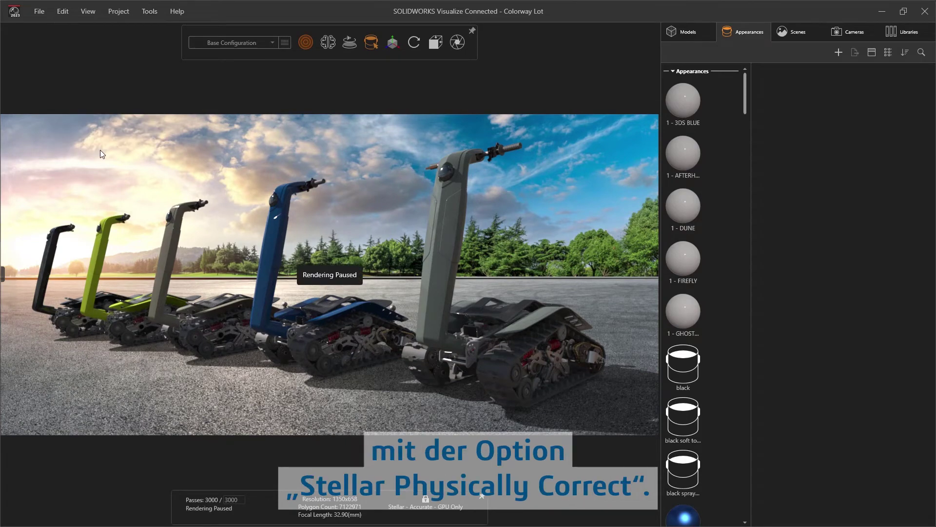
{"action": "left_click", "coordinate": [337, 159]}
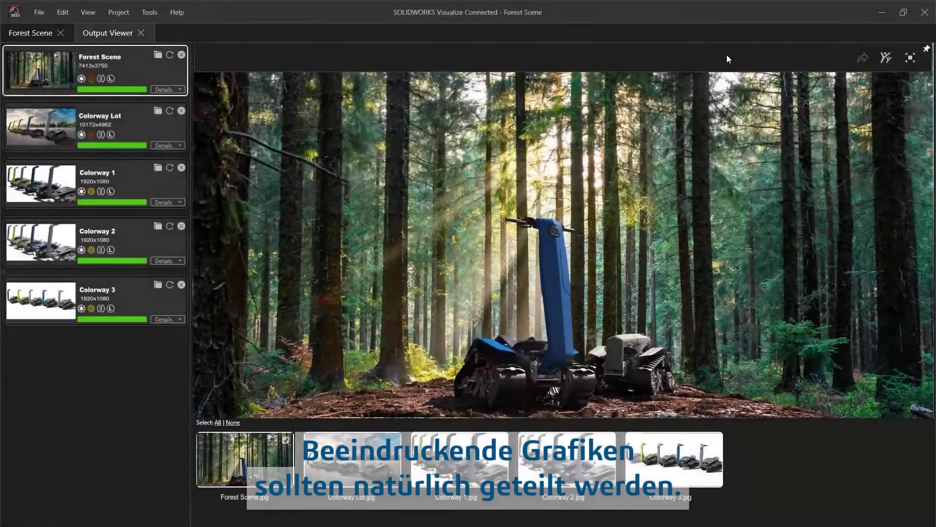
Set up a 3DSwym Post for the Shredder community titled 'New Renderings!' with a greeting
{"action": "left_click", "coordinate": [862, 58]}
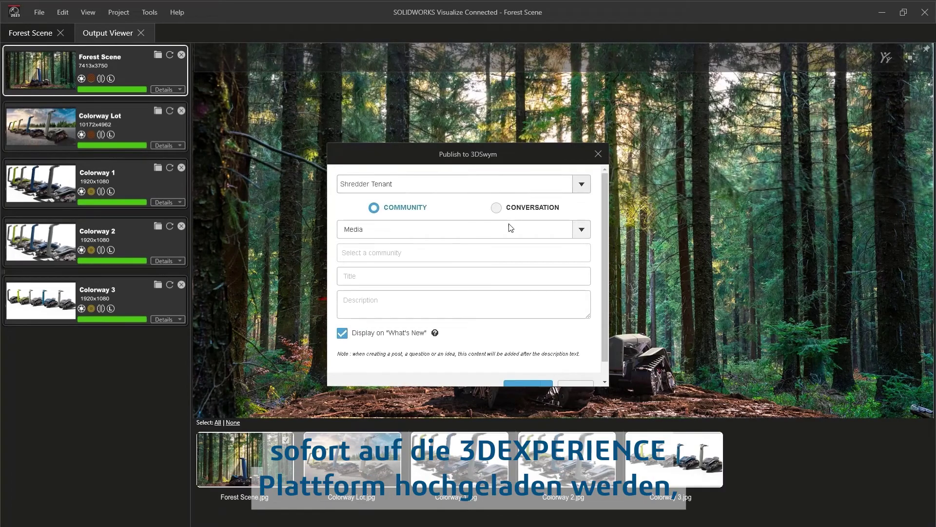
{"action": "left_click", "coordinate": [505, 231]}
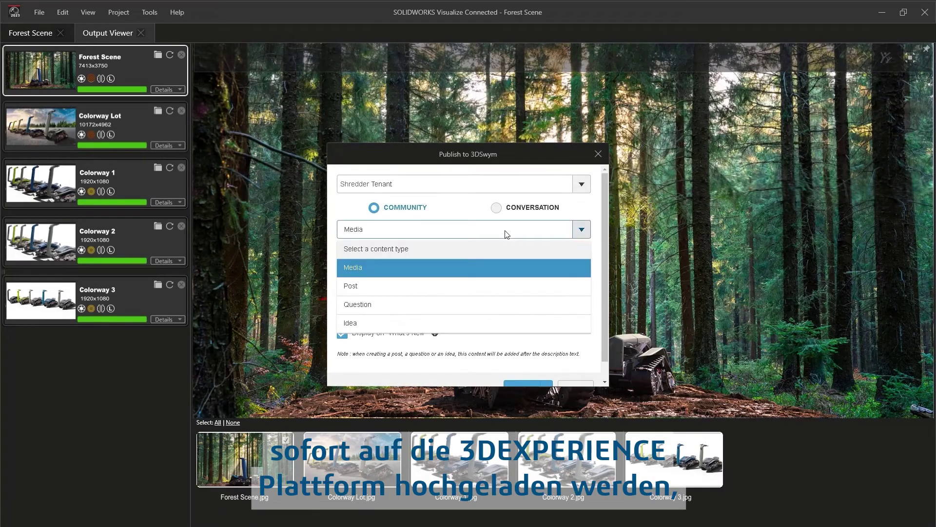
{"action": "left_click", "coordinate": [459, 282]}
{"action": "left_click", "coordinate": [459, 258]}
{"action": "left_click", "coordinate": [459, 276]}
{"action": "type", "text": "New R"}
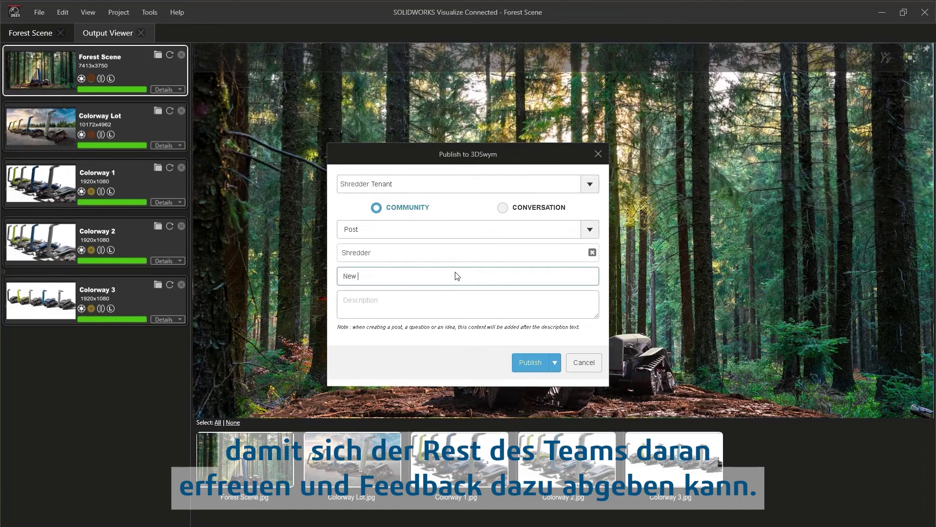
{"action": "type", "text": "enderings!"}
{"action": "left_click", "coordinate": [393, 306]}
{"action": "type", "text": "Hi"}
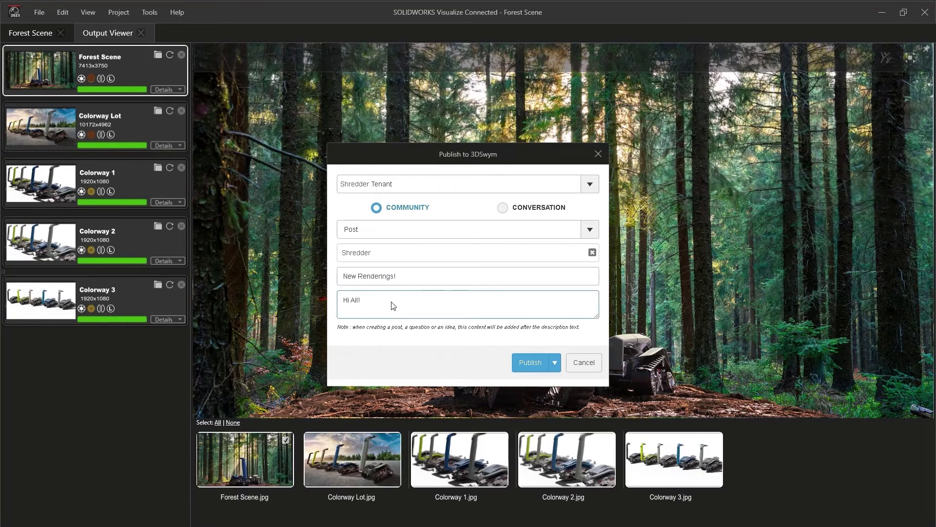
{"action": "type", "text": " All! Uploading some new renderings! Check them out and let me know what you think"}
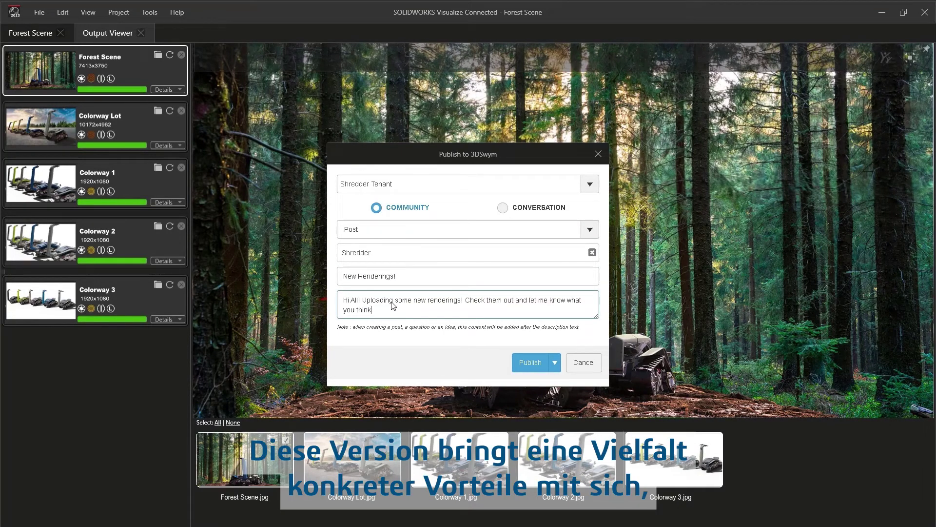